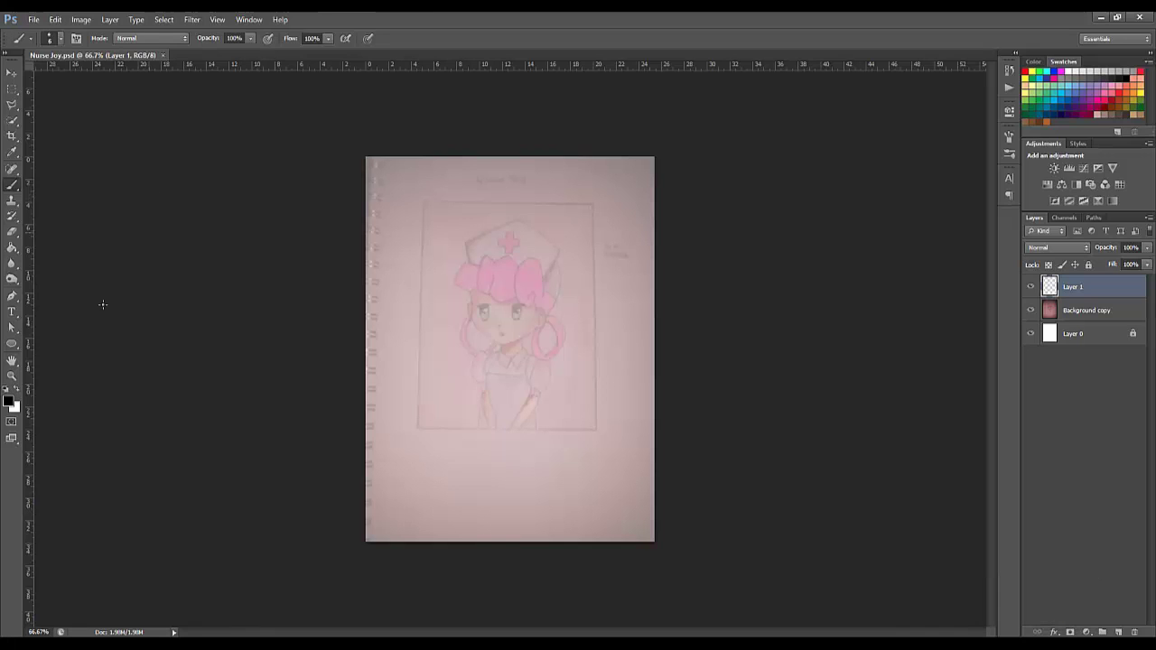
Draw the first hair tuft path under the hat and curve its left edge
scroll(490, 330, "up", 2)
key("p")
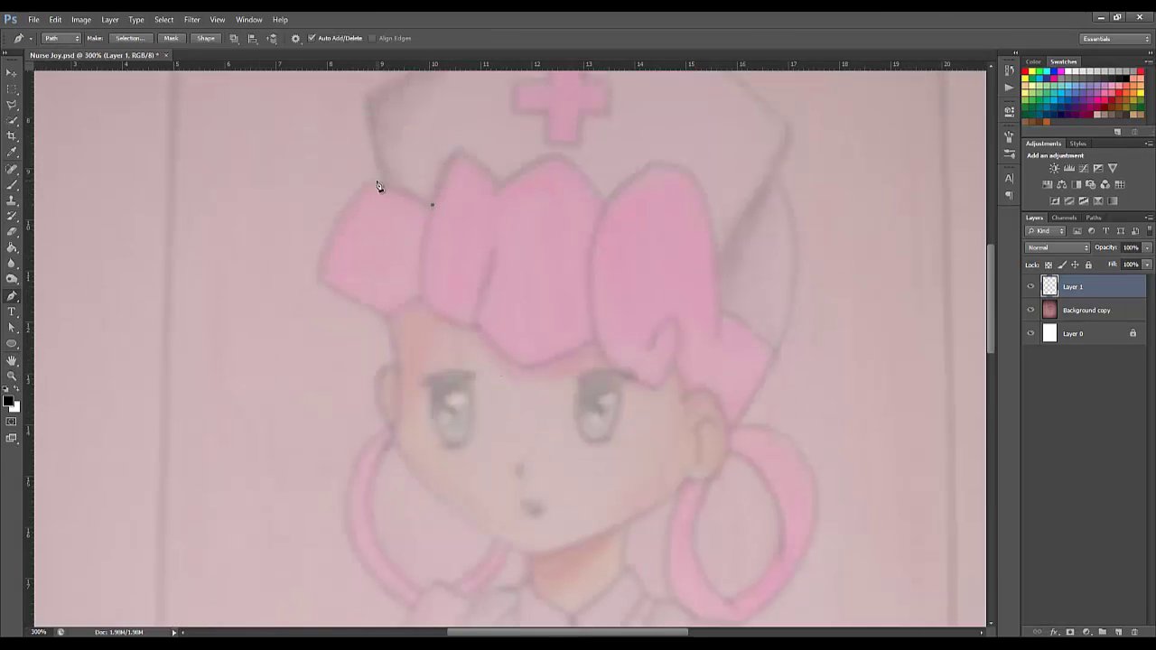
left_click(12, 327)
left_click_drag(344, 228, 338, 221)
left_click(385, 312)
left_click(1093, 217)
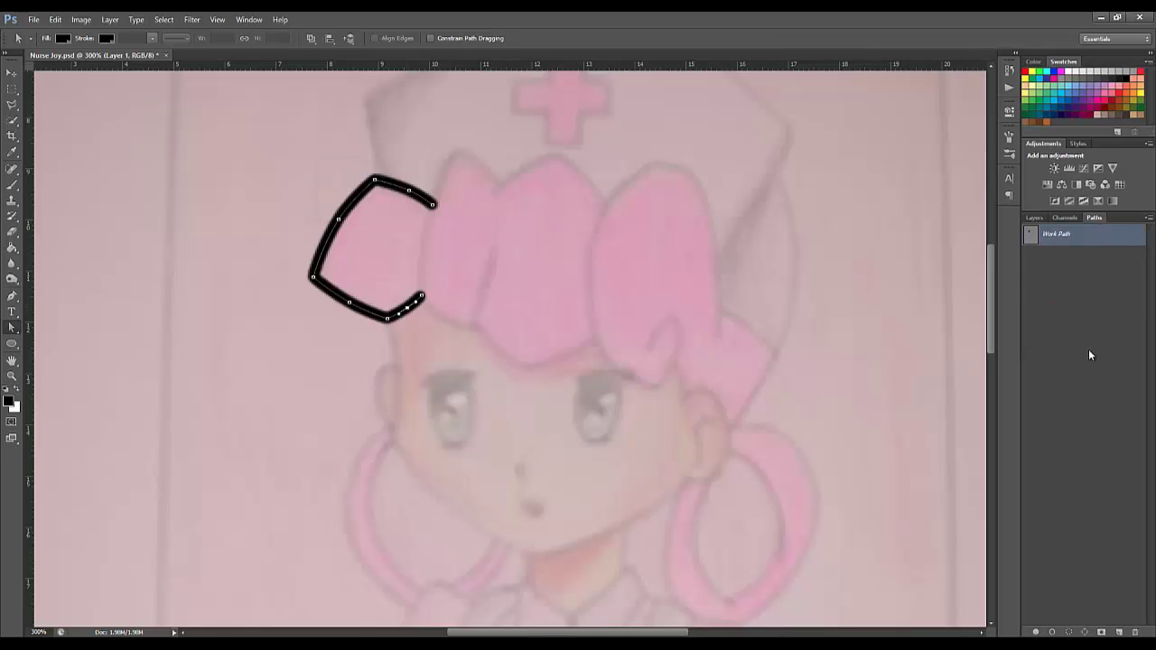
key("p")
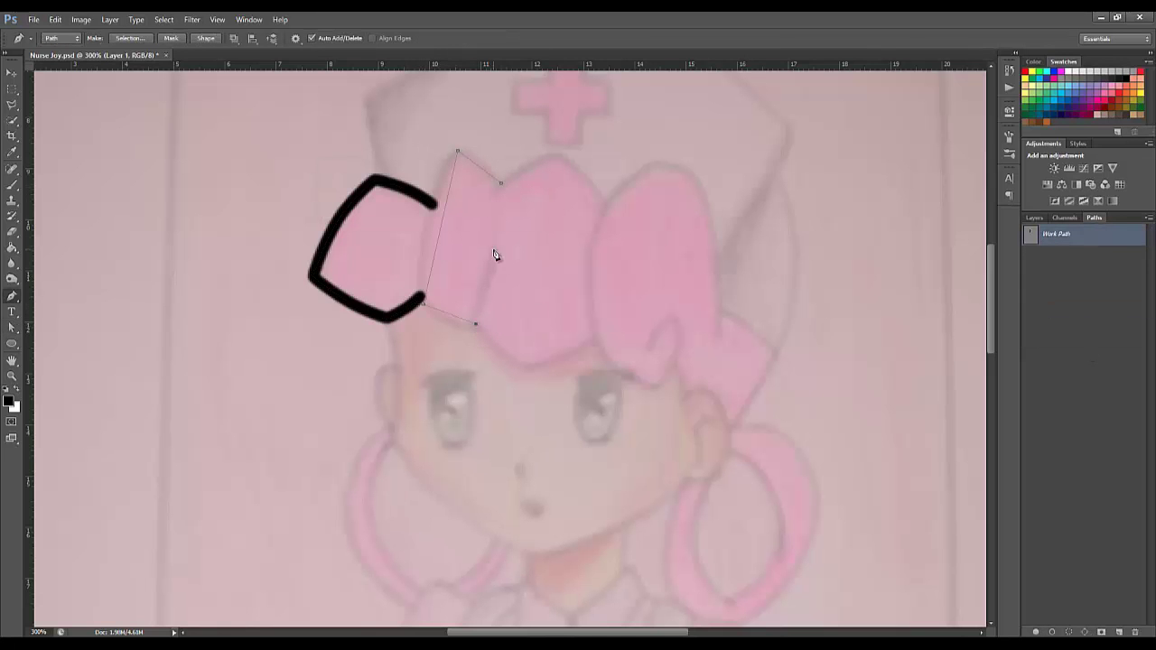
Add anchor points to the tuft's left and right segments and stroke it black with the Brush
key("a")
right_click(445, 212)
left_click(470, 218)
right_click(482, 295)
left_click(506, 303)
right_click(1057, 234)
left_click(1084, 305)
left_click(513, 189)
Trace the second hair tuft and stroke it in black
key("p")
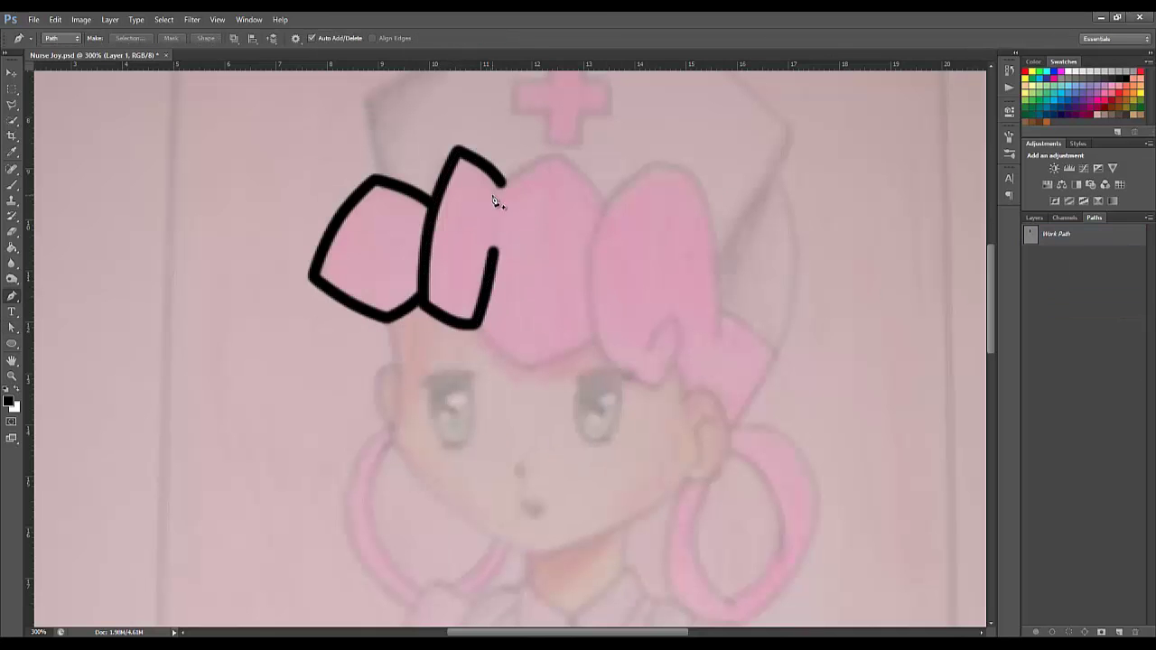
left_click(556, 154)
left_click(608, 202)
key("a")
right_click(530, 175)
left_click(558, 274)
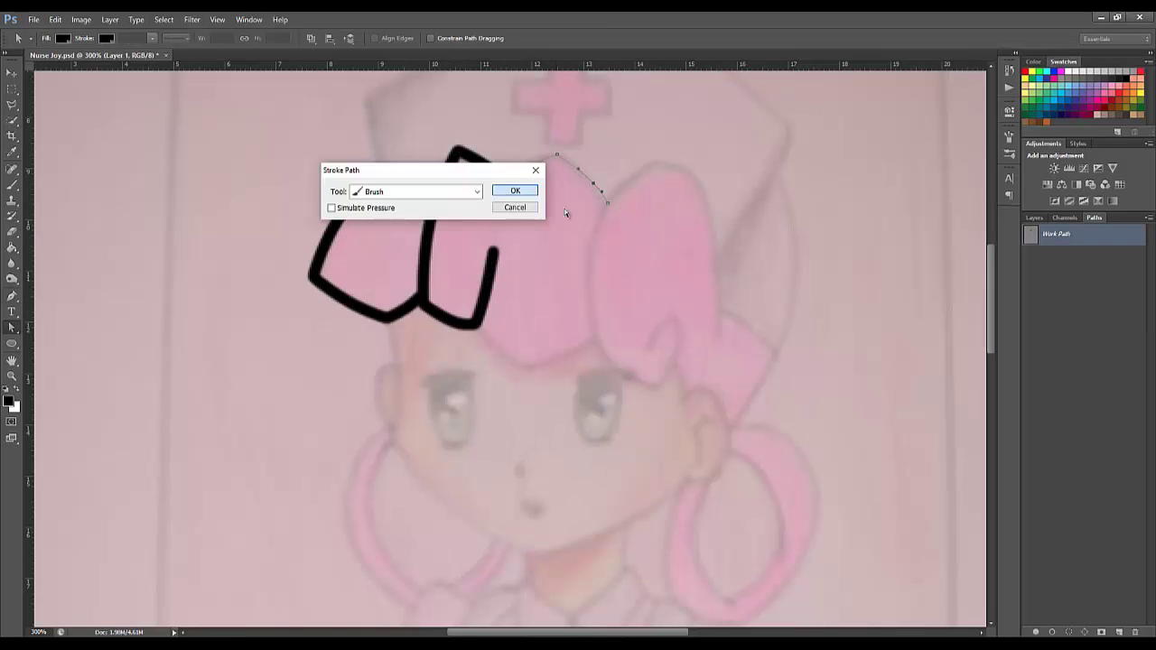
left_click(514, 190)
Outline the lower tuft edge below the bangs in black
key("p")
left_click(475, 323)
left_click(527, 367)
left_click(594, 336)
key("a")
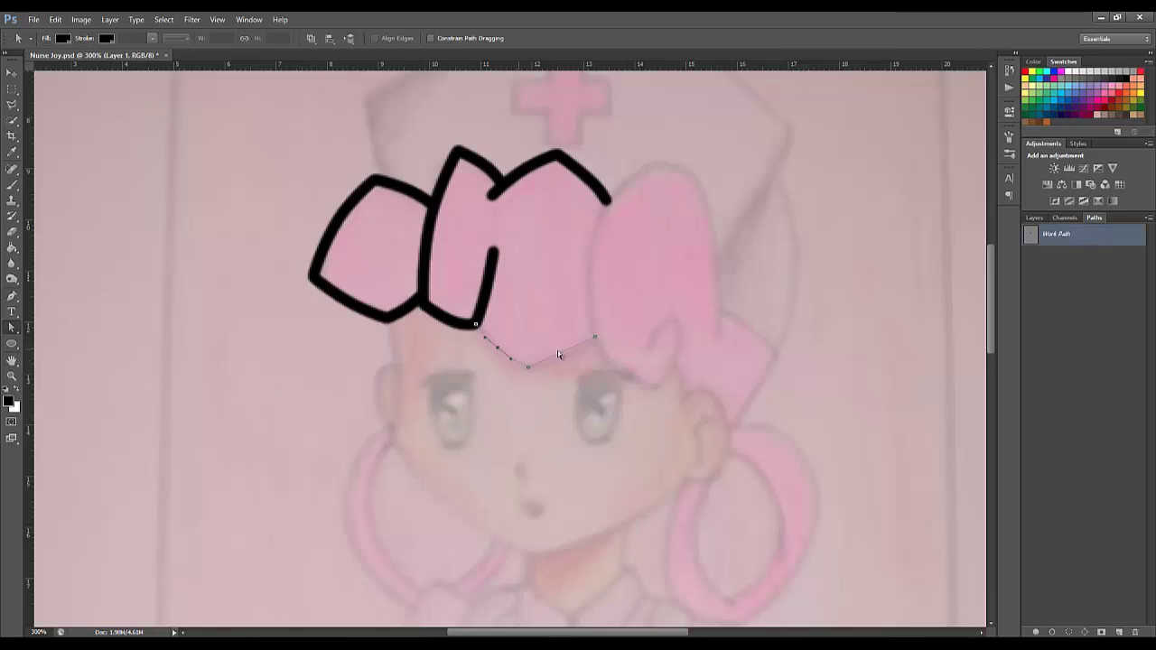
right_click(1048, 239)
left_click(1084, 316)
key("Return")
left_click(1084, 361)
Trace the nurse hat outline from the tuft tip and stroke it black
key("p")
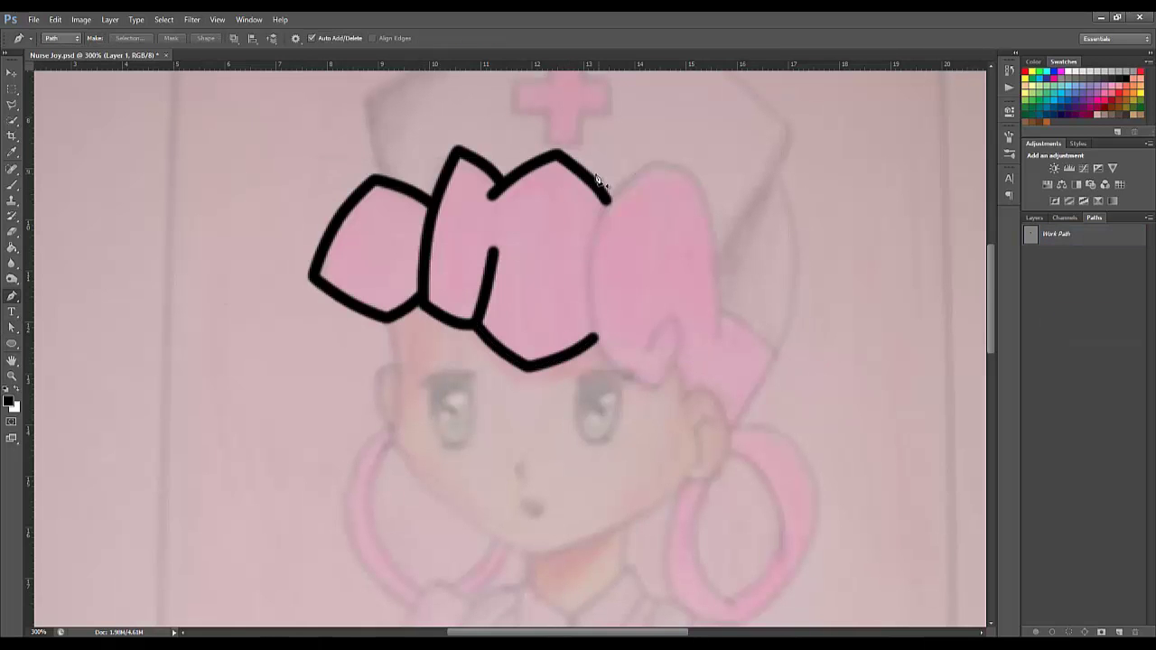
scroll(384, 309, "up", 3)
left_click(383, 304)
left_click(366, 219)
left_click(718, 383)
key("a")
right_click(378, 280)
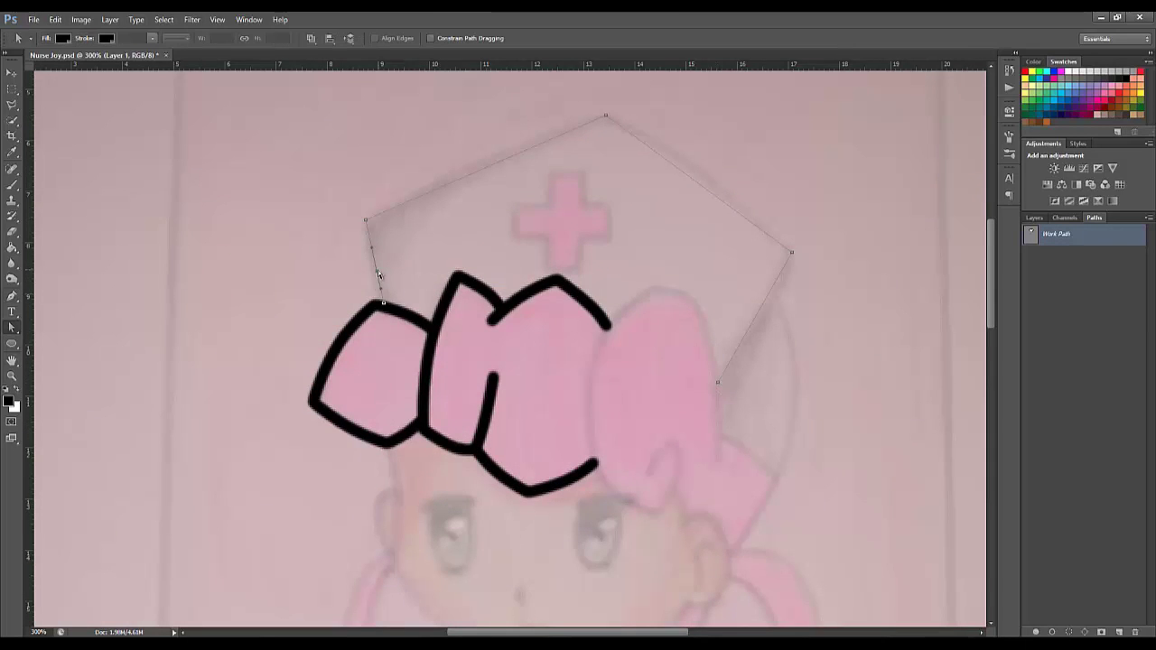
right_click(1048, 239)
left_click(1084, 316)
key("Return")
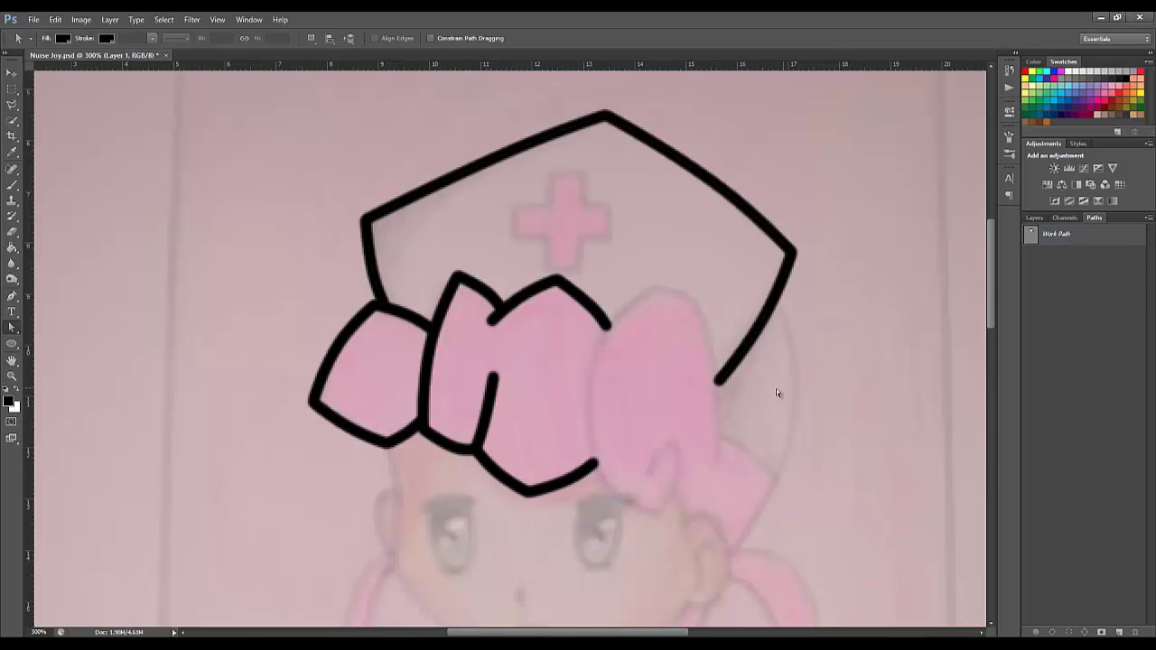
scroll(723, 388, "down", 3)
Draw the hair lock, bow both its edges around the hair, and stroke it black
key("p")
left_click(646, 397)
key("a")
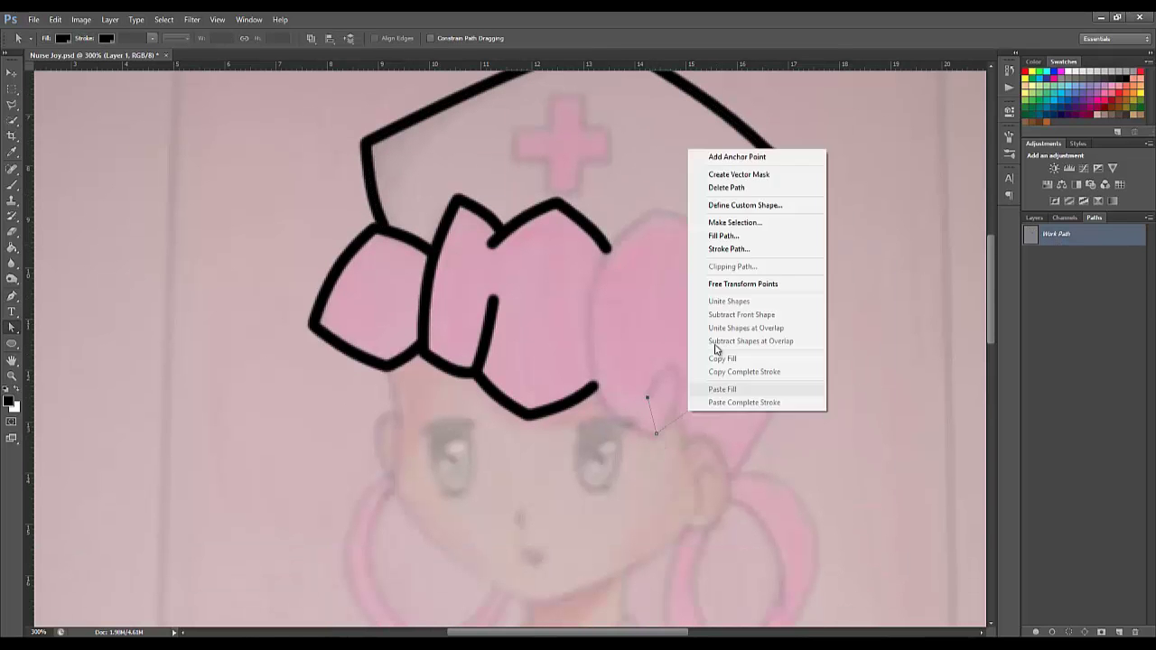
left_click_drag(676, 262, 707, 260)
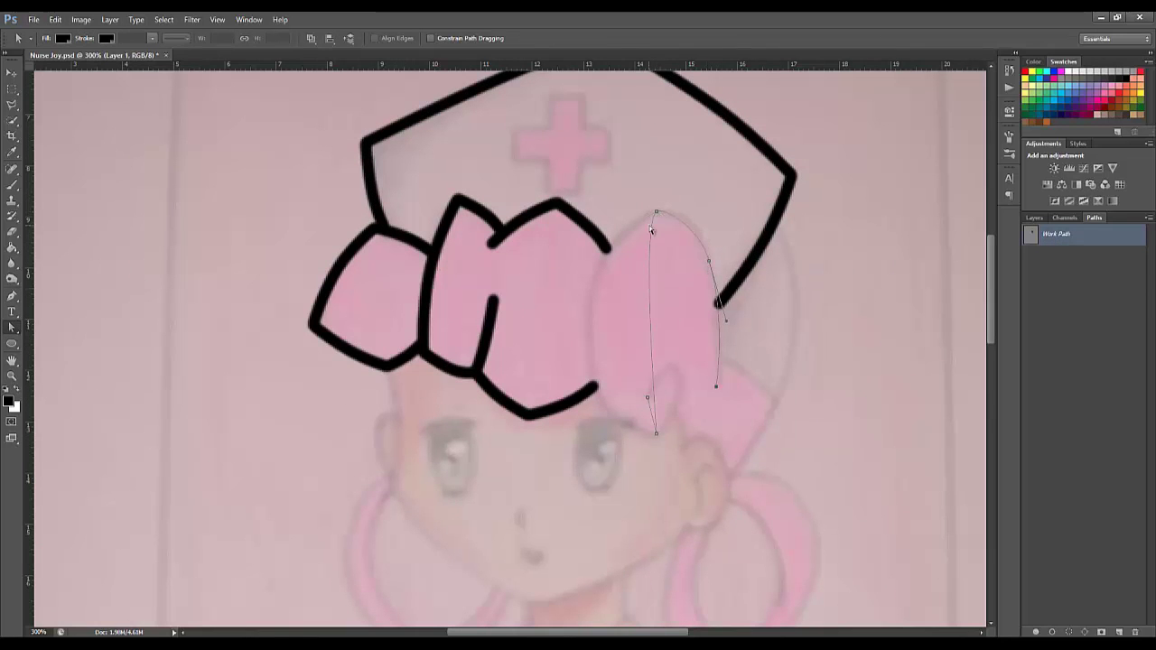
left_click(679, 223)
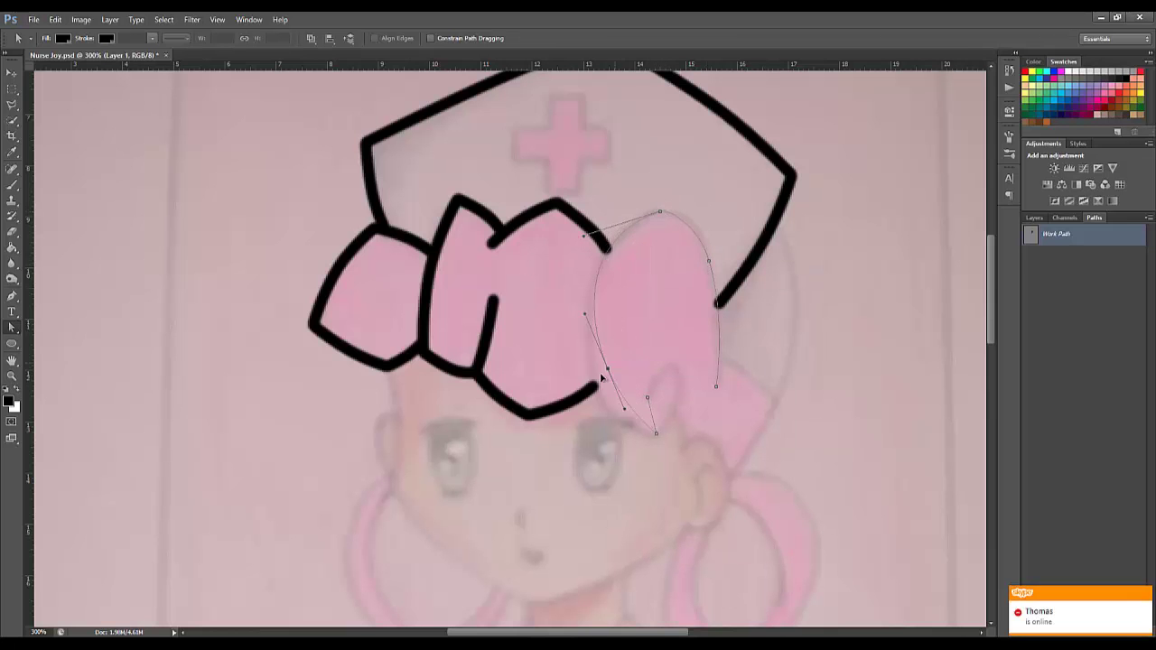
left_click_drag(617, 367, 596, 386)
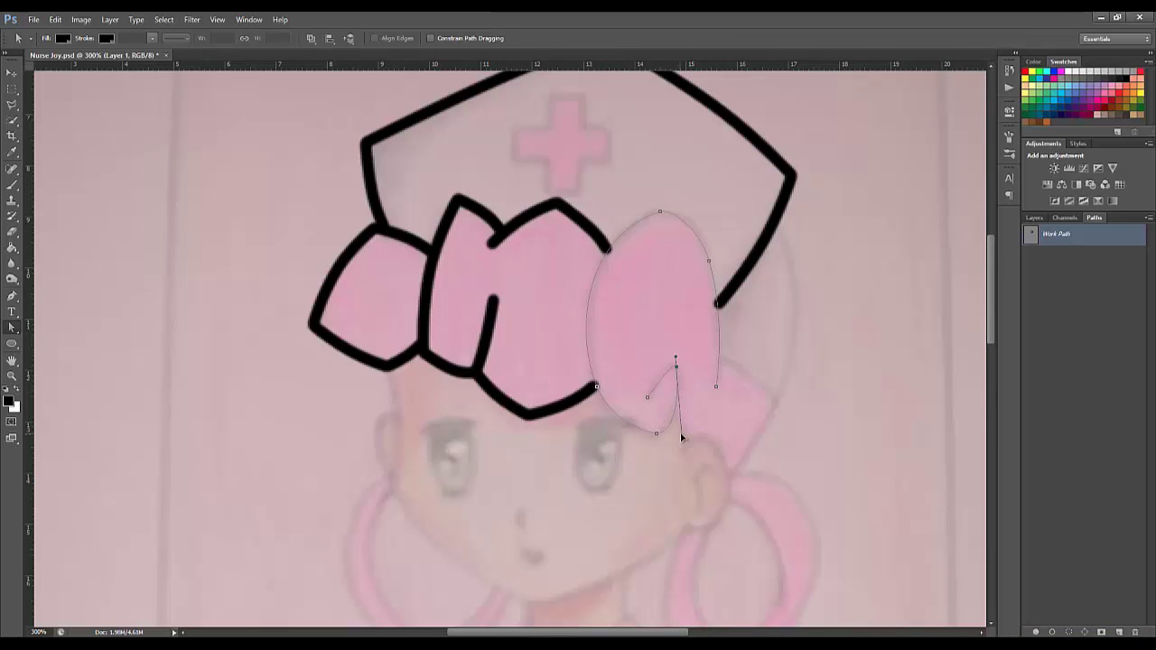
key("p")
Stroke the right hair edge along the cap's right flap in black
key("Return")
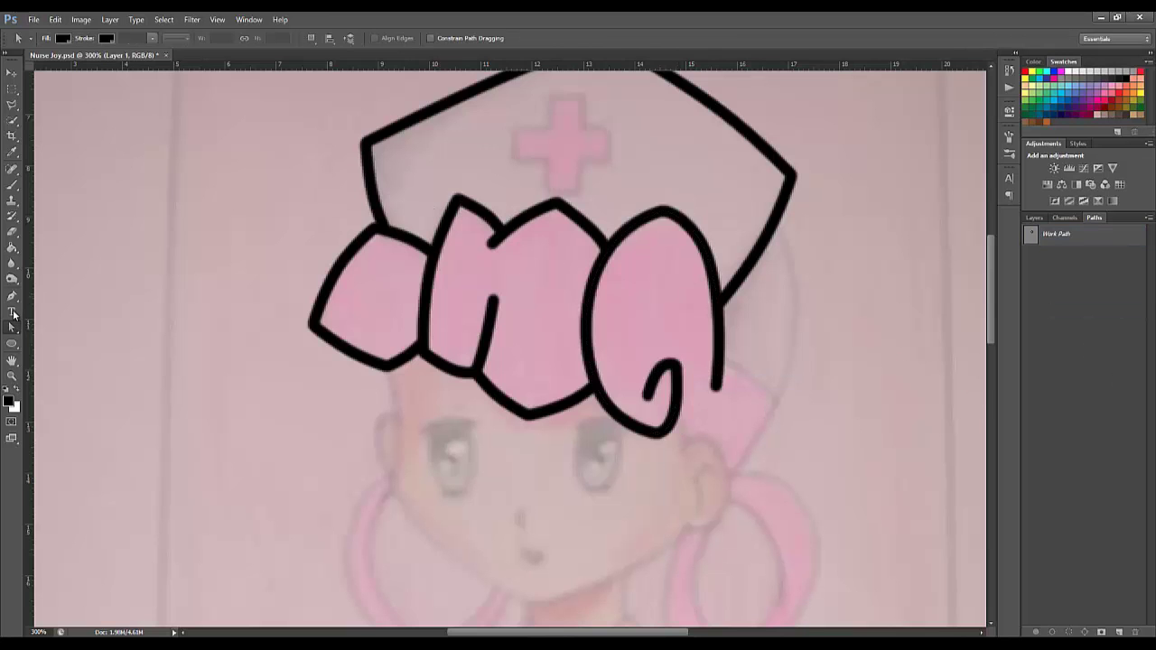
scroll(782, 367, "down", 1)
right_click(748, 342)
left_click(795, 469)
Stroke the cross on the hat in thick black
scroll(639, 345, "up", 1)
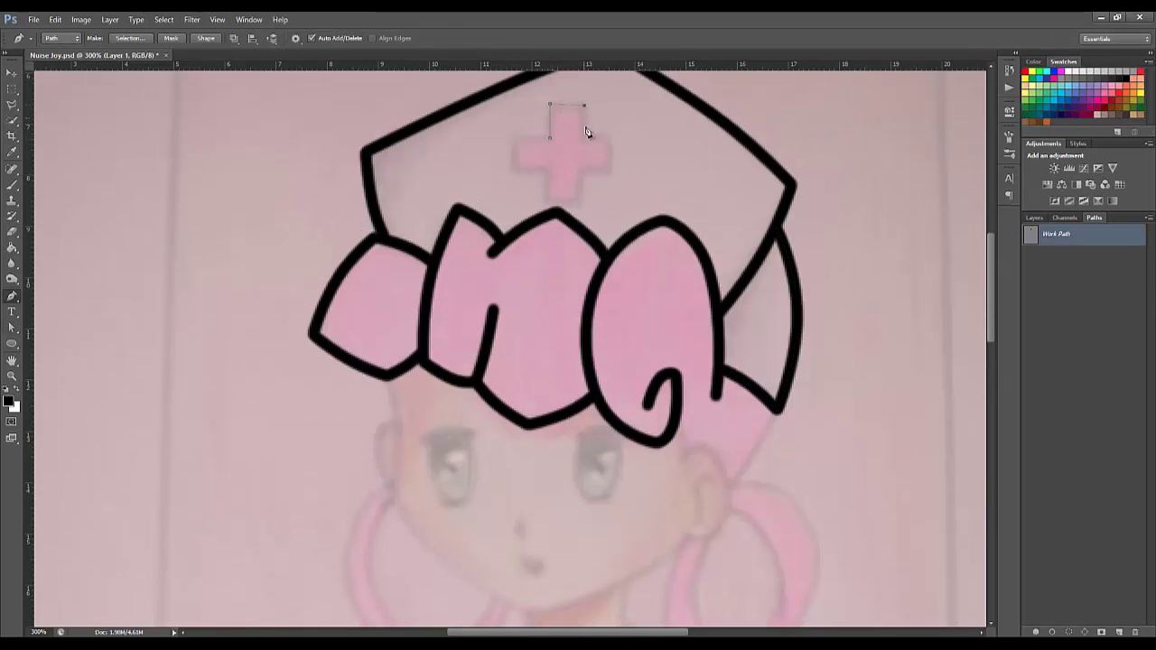
key("a")
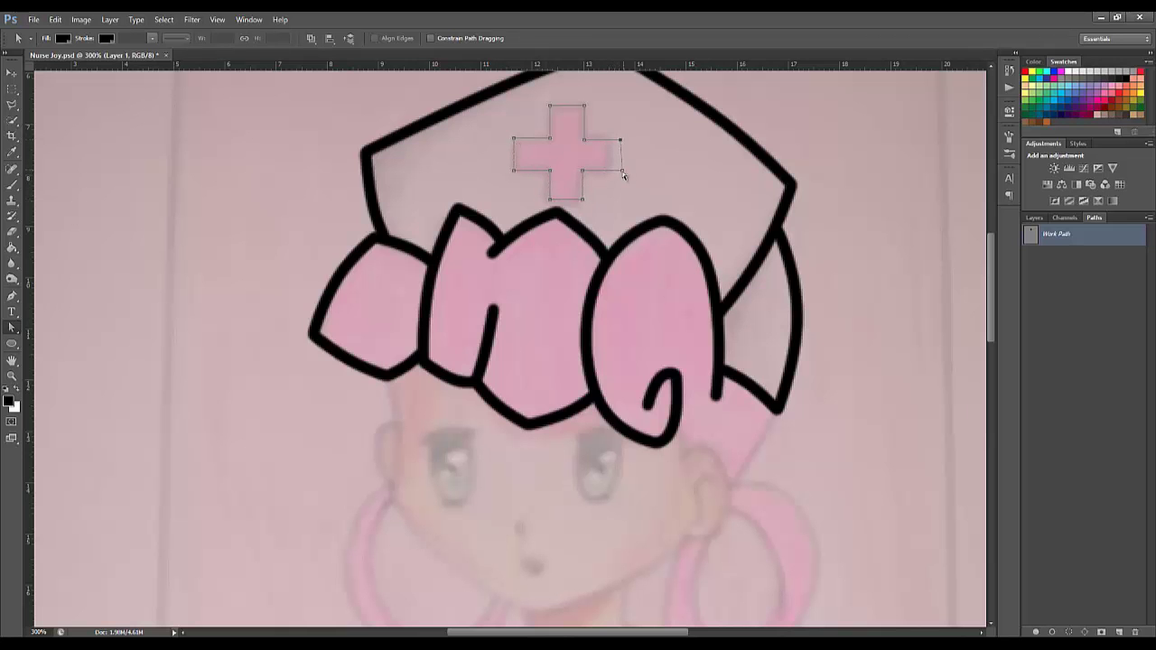
right_click(690, 193)
key("Return")
scroll(362, 289, "down", 5)
Curve the face outline at the left cheek and both jawline sides, then stroke it black
key("p")
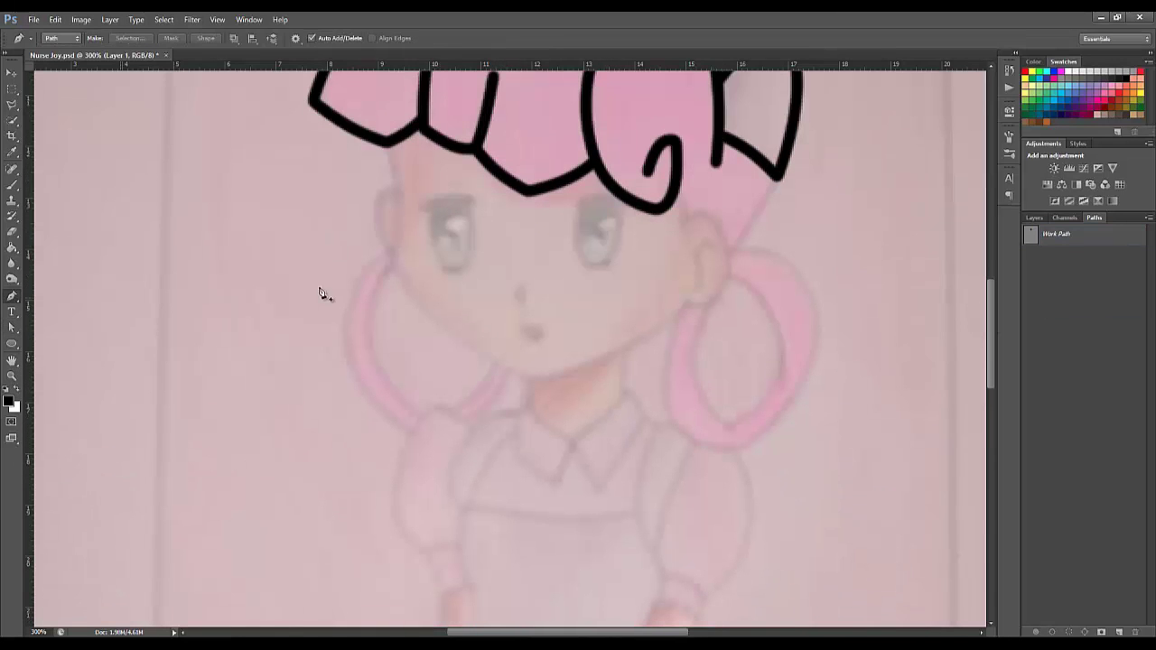
left_click(12, 327)
left_click_drag(466, 325, 454, 336)
left_click_drag(388, 193, 399, 199)
left_click_drag(614, 332, 620, 353)
right_click(798, 380)
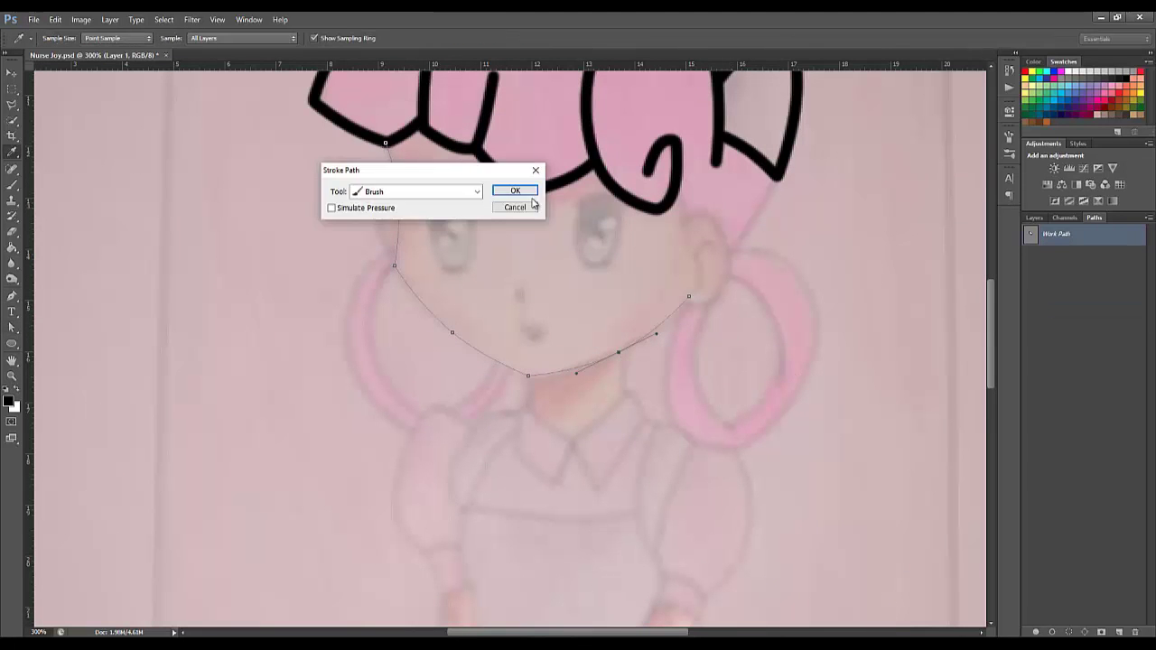
key("Return")
Draw and curve the right ear path from the cheek and stroke it
key("p")
left_click(680, 223)
left_click_drag(685, 304, 688, 285)
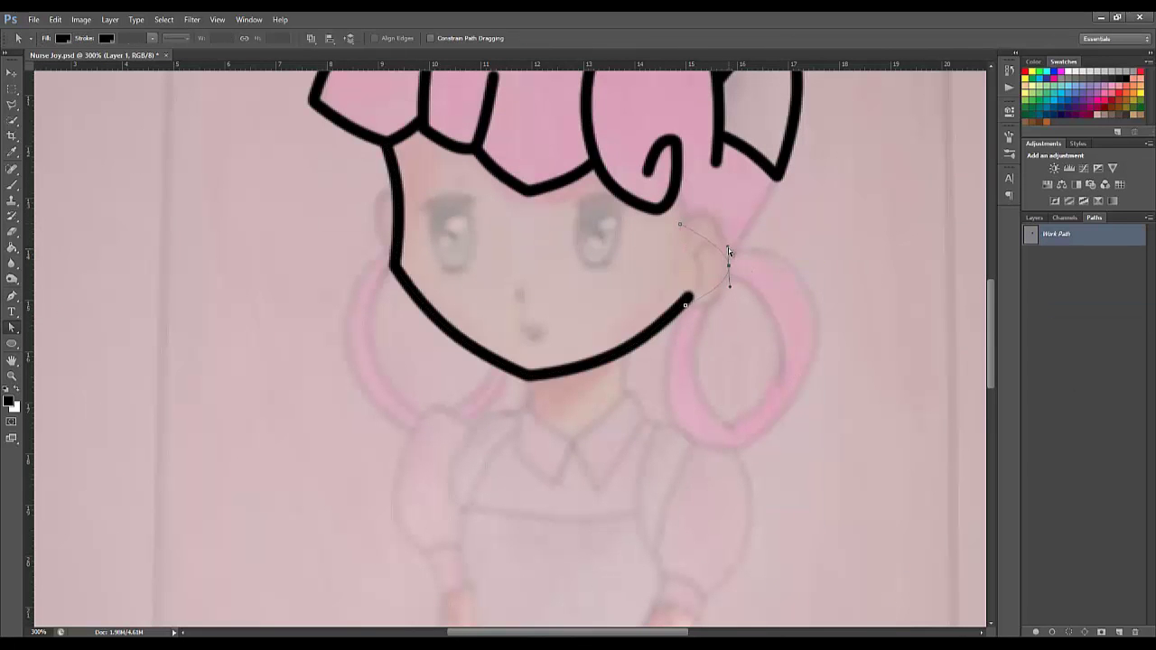
right_click(1084, 234)
left_click(1079, 297)
key("p")
right_click(1084, 234)
left_click(1084, 361)
Reselect the ear path and apply the final black stroke to it
key("a")
right_click(749, 214)
left_click(787, 313)
key("Return")
scroll(757, 423, "down", 1)
scroll(757, 426, "down", 2)
Draw the left collar piece below the chin as a path and stroke it in black
key("p")
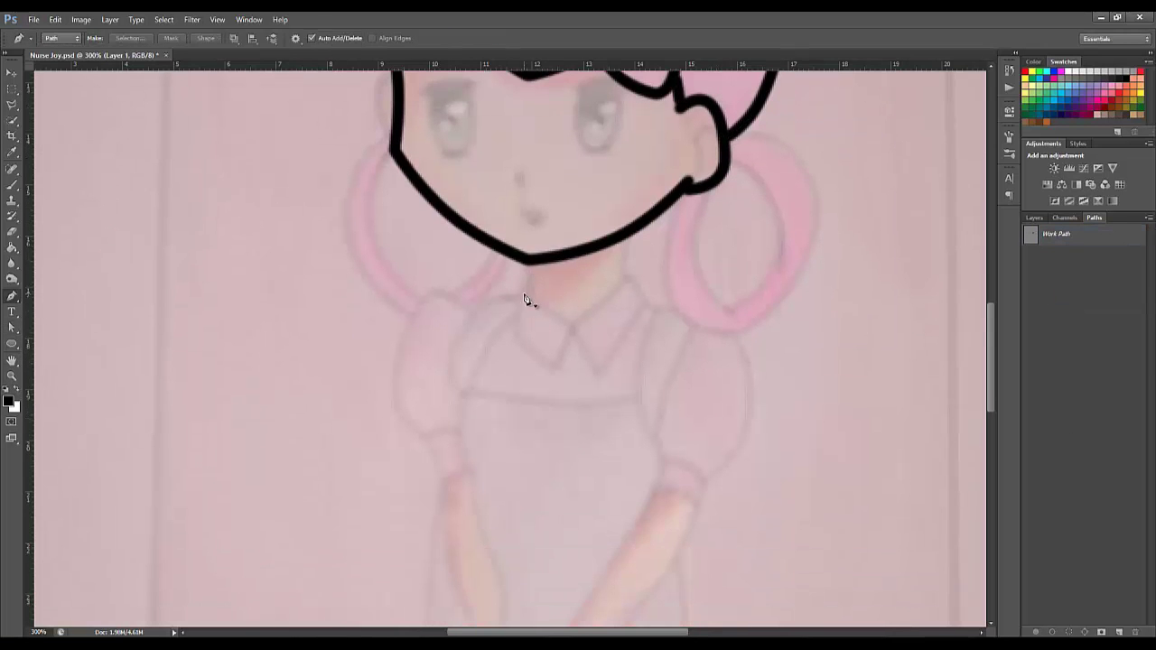
left_click(524, 291)
left_click(571, 326)
left_click(516, 336)
right_click(547, 308)
left_click(580, 325)
left_click(1032, 368)
Outline the right collar piece with its pointed tip and stroke it black
key("p")
left_click(571, 325)
left_click(627, 275)
left_click(647, 304)
key("a")
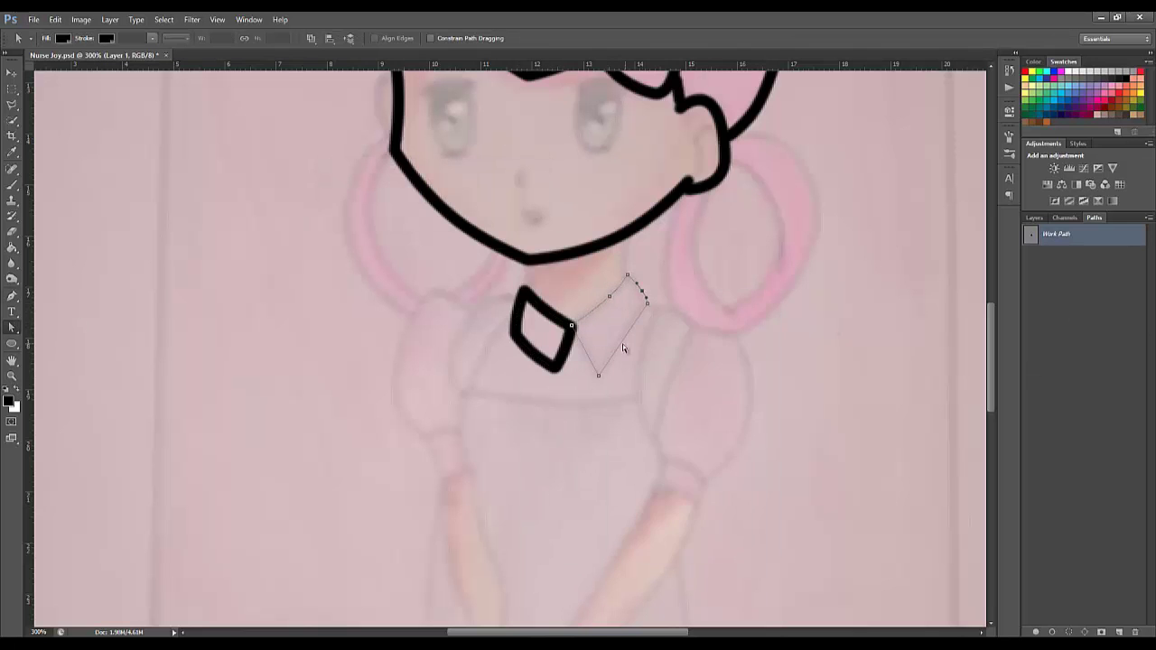
left_click(1052, 631, "alt")
Draw the right neck line down to the collar in black
key("Return")
left_click(1084, 361)
left_click(624, 233)
left_click(622, 276)
left_click(1052, 631, "alt")
Draw the left neck line down to the collar in black
key("Return")
left_click(525, 260)
left_click(528, 290)
right_click(531, 279)
key("Return")
scroll(675, 438, "down", 1)
Add a black line along the left cheek
key("p")
scroll(449, 329, "down", 2)
scroll(452, 327, "up", 2)
scroll(469, 226, "up", 1)
left_click(396, 132)
left_click(395, 192)
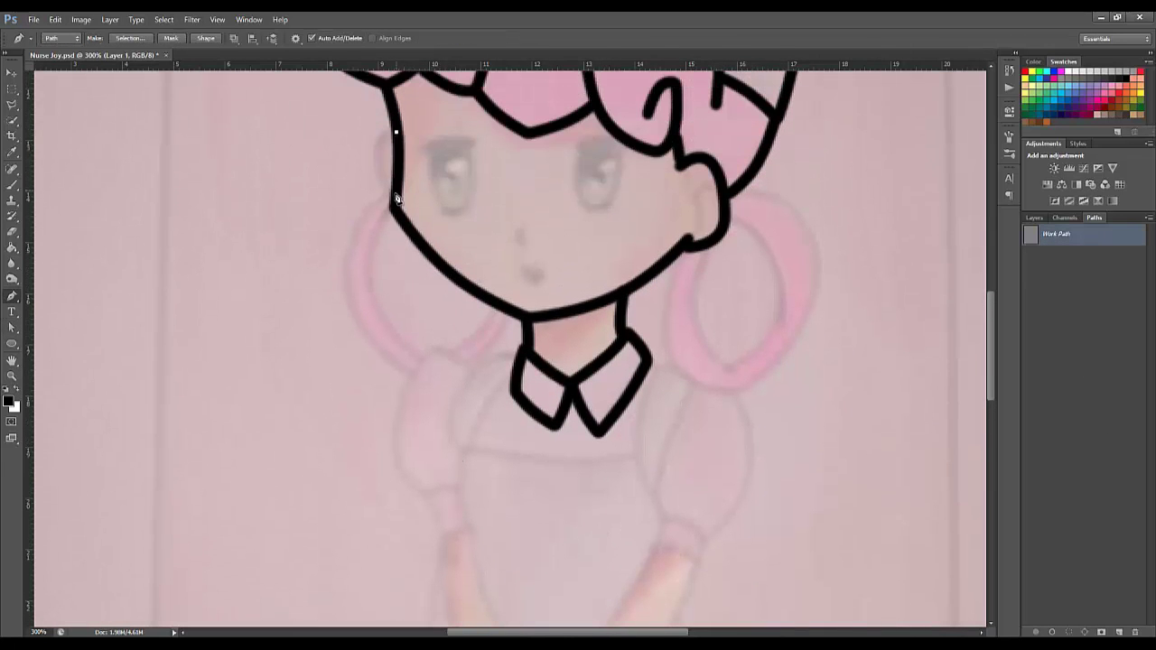
key("a")
left_click(1071, 379)
Draw a curved left shoulder line from the collar to the apron top, stroked black
scroll(368, 298, "down", 3)
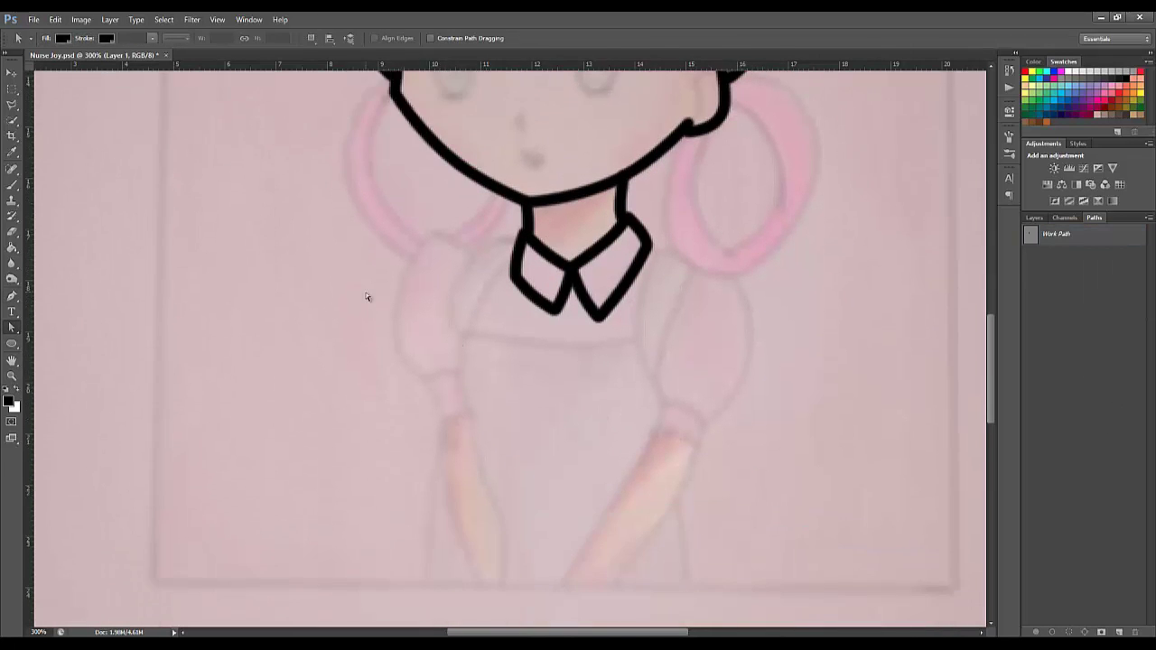
left_click(517, 232)
left_click(461, 326)
left_click_drag(485, 283, 456, 265)
right_click(436, 309)
left_click(515, 189)
scroll(614, 350, "down", 3)
Trace the apron's slightly bent top edge in black
key("p")
left_click(460, 258)
left_click(637, 259)
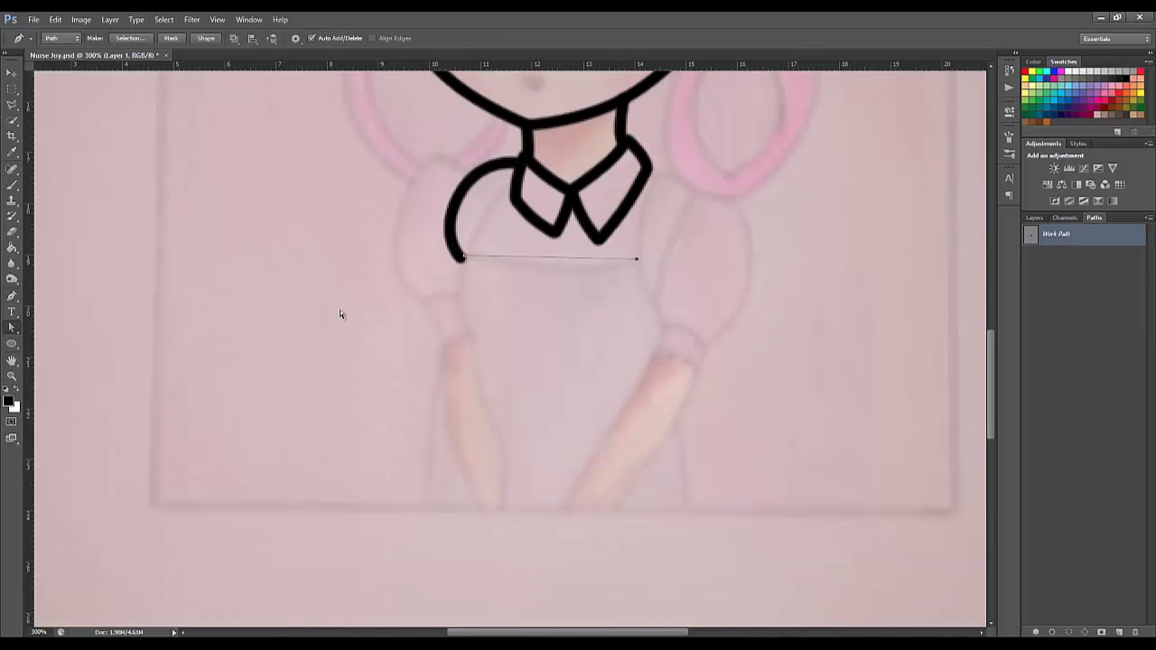
left_click_drag(546, 259, 546, 265)
left_click(1122, 378)
Add a curved black line inside the left shoulder ending at the apron top
left_click(515, 180)
left_click(462, 256)
left_click_drag(497, 214, 479, 208)
left_click(516, 189)
key("p")
left_click(470, 176)
Outline the left puffed sleeve in black
left_click(433, 154)
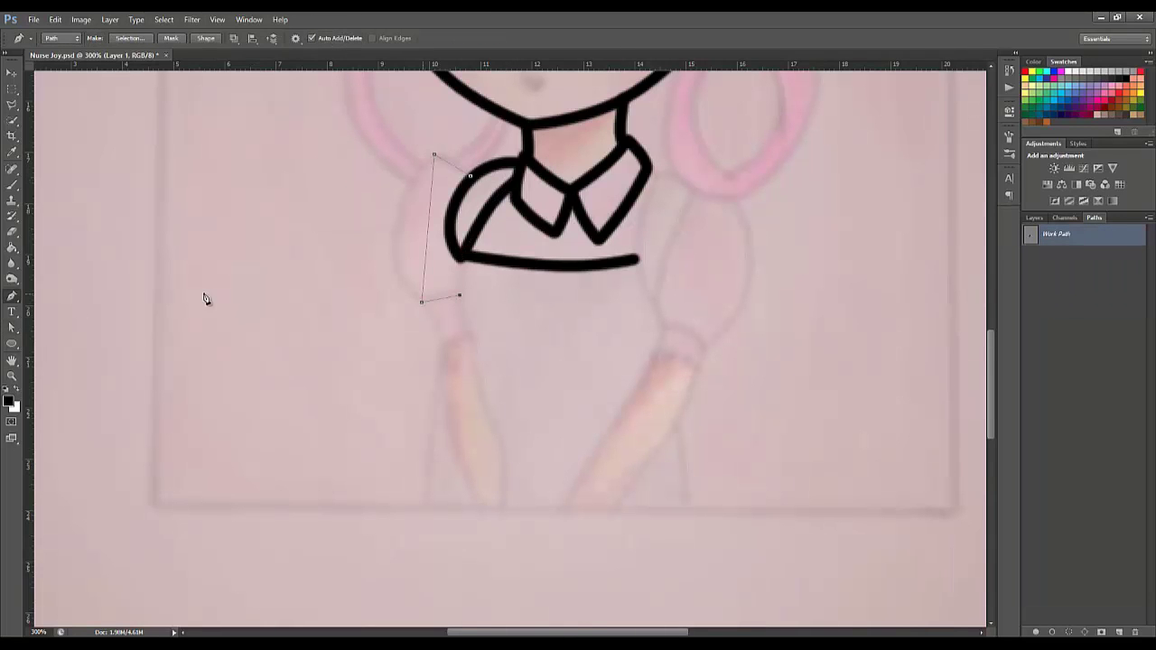
key("a")
right_click(1083, 234)
left_click(1096, 289)
key("Return")
Outline the right puffed sleeve with a curved edge and stroke it black
key("p")
left_click(651, 170)
left_click(695, 190)
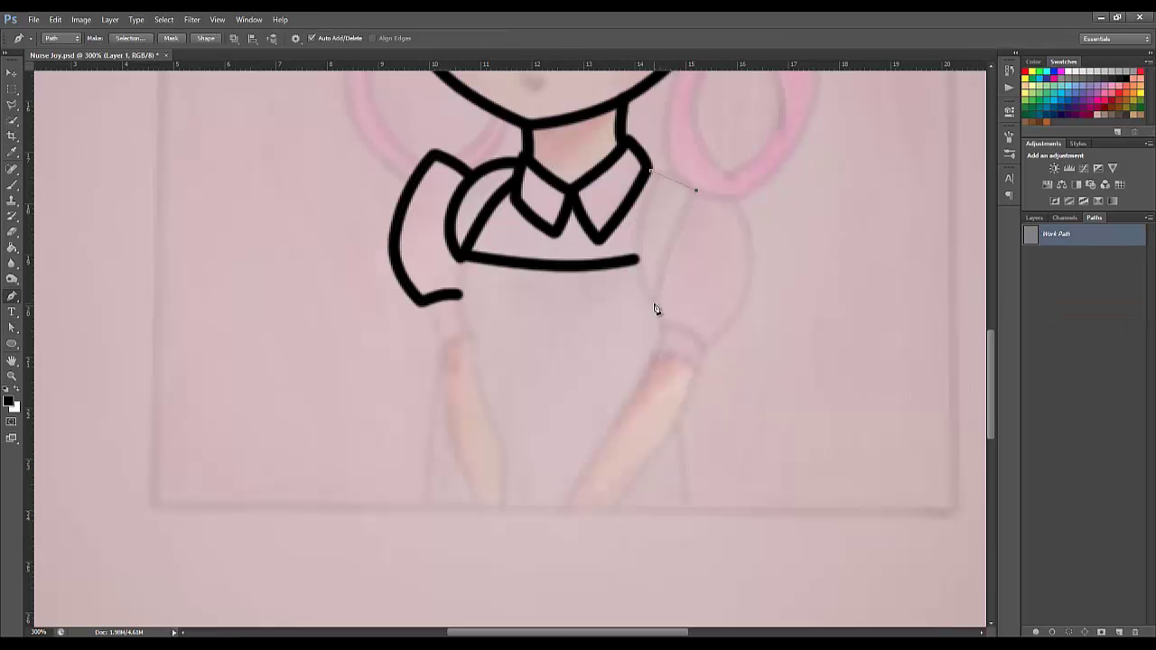
left_click(654, 303)
key("a")
left_click_drag(635, 258, 636, 259)
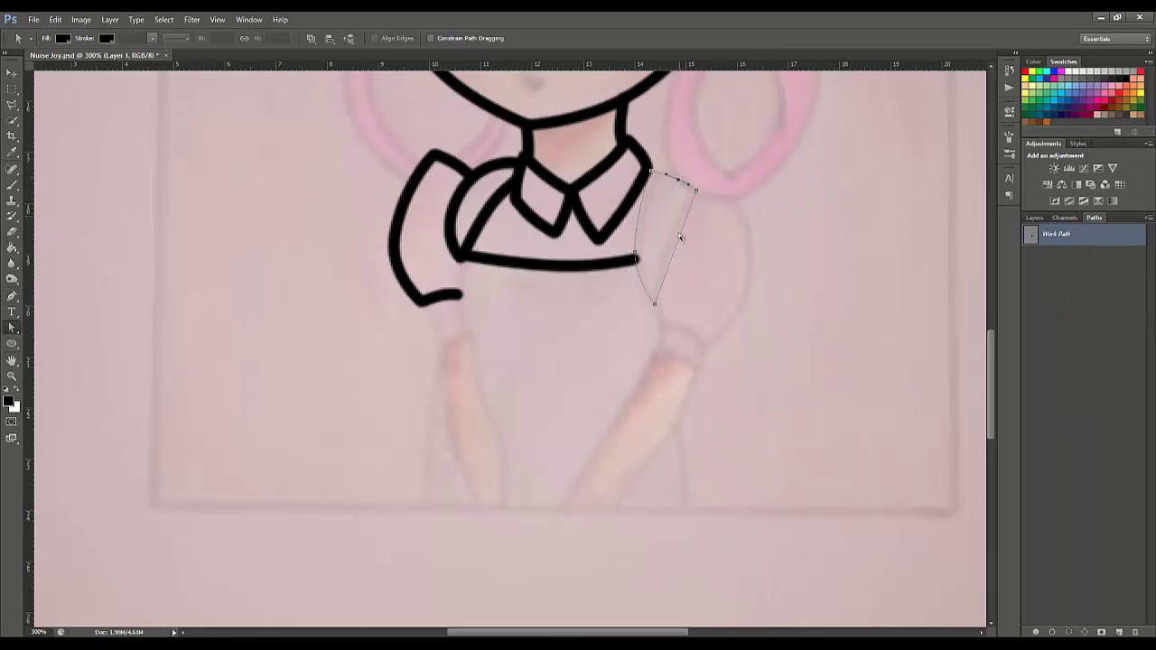
right_click(1073, 241)
left_click(1086, 294)
key("Return")
left_click(1112, 375)
scroll(562, 357, "up", 5)
Draw an ellipse ring and position it over the right pink hair loop
key("u")
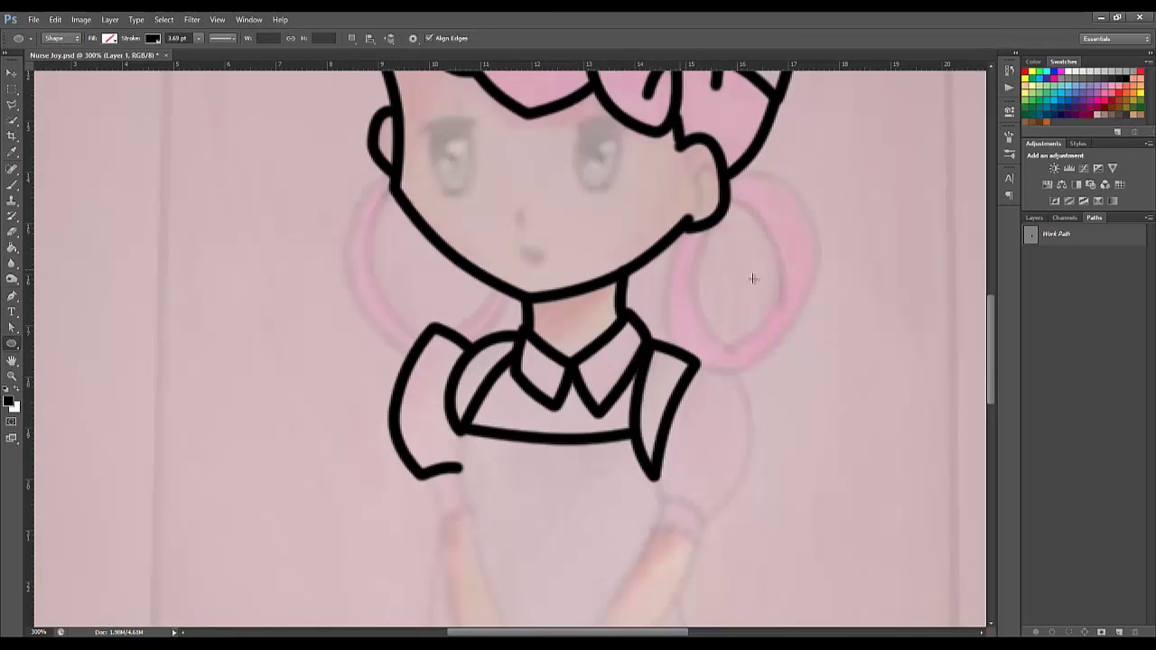
left_click_drag(799, 388, 853, 396)
key("v")
left_click_drag(819, 324, 788, 335)
Duplicate the ring and shrink the copy into a centered inner ring
key("e")
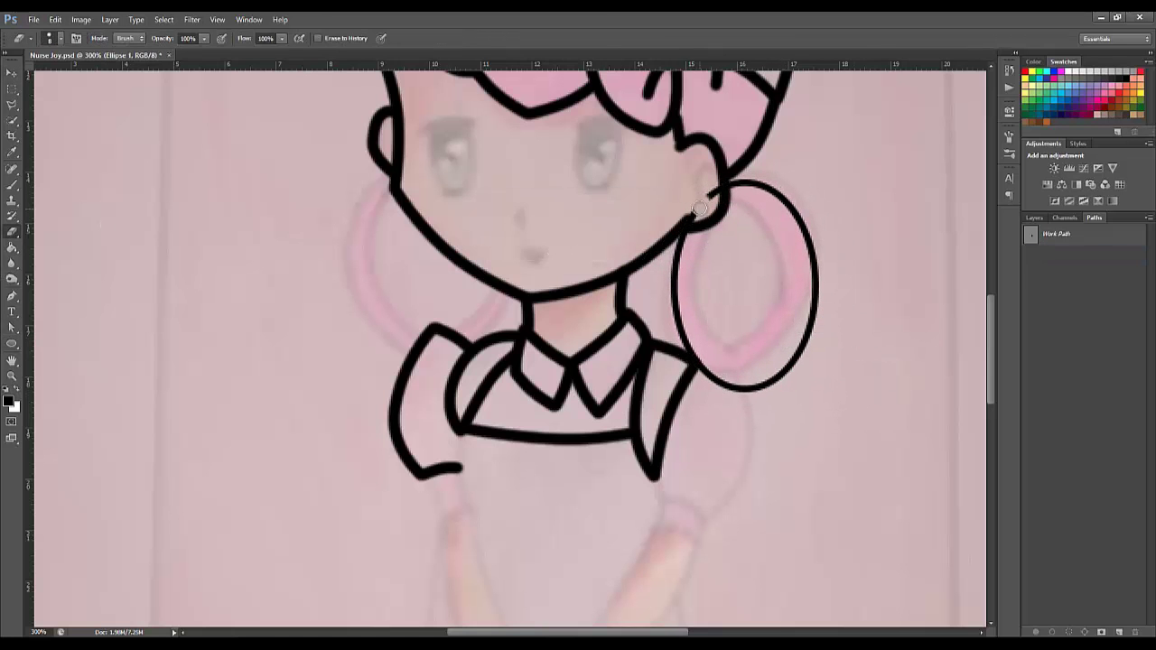
left_click(1034, 217)
key("ctrl+j")
key("ctrl+t")
left_click_drag(819, 391, 793, 354)
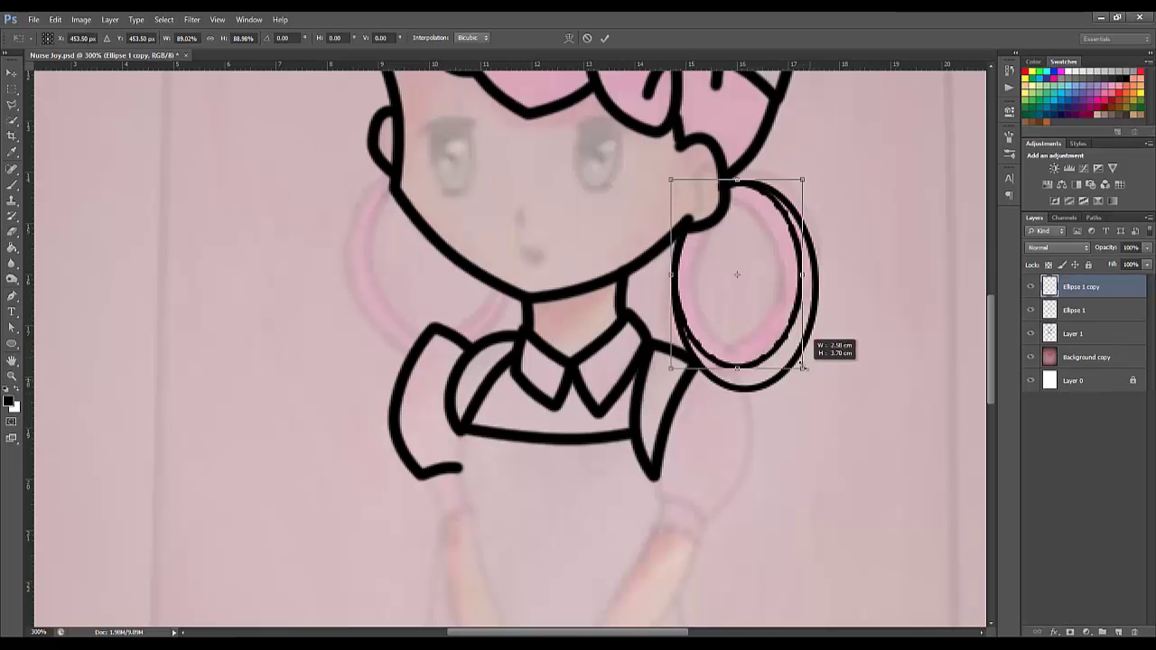
left_click_drag(761, 297, 773, 308)
key("Return")
Duplicate both ring layers and move the copies to the left hair loop
key("e")
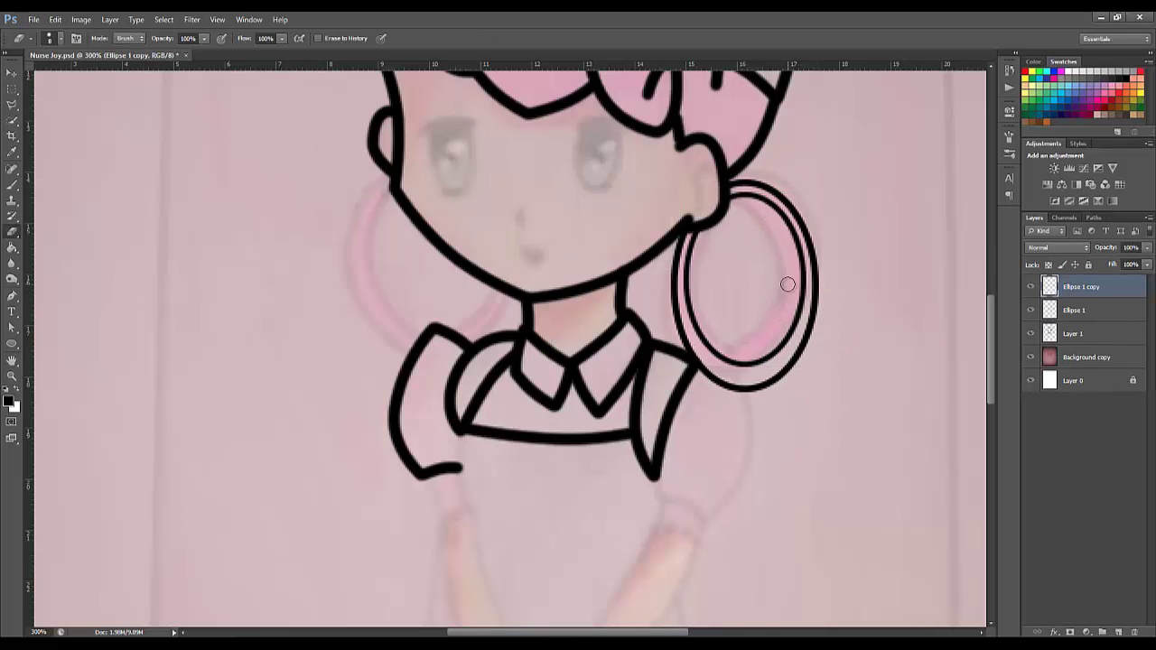
left_click(1110, 310, "shift")
left_click(539, 170)
left_click(55, 19)
mouse_move(456, 300)
left_mouse_down()
mouse_move(412, 295)
mouse_move(462, 287)
left_mouse_up()
Erase the outer and inner ring arcs that cross the face
key("e")
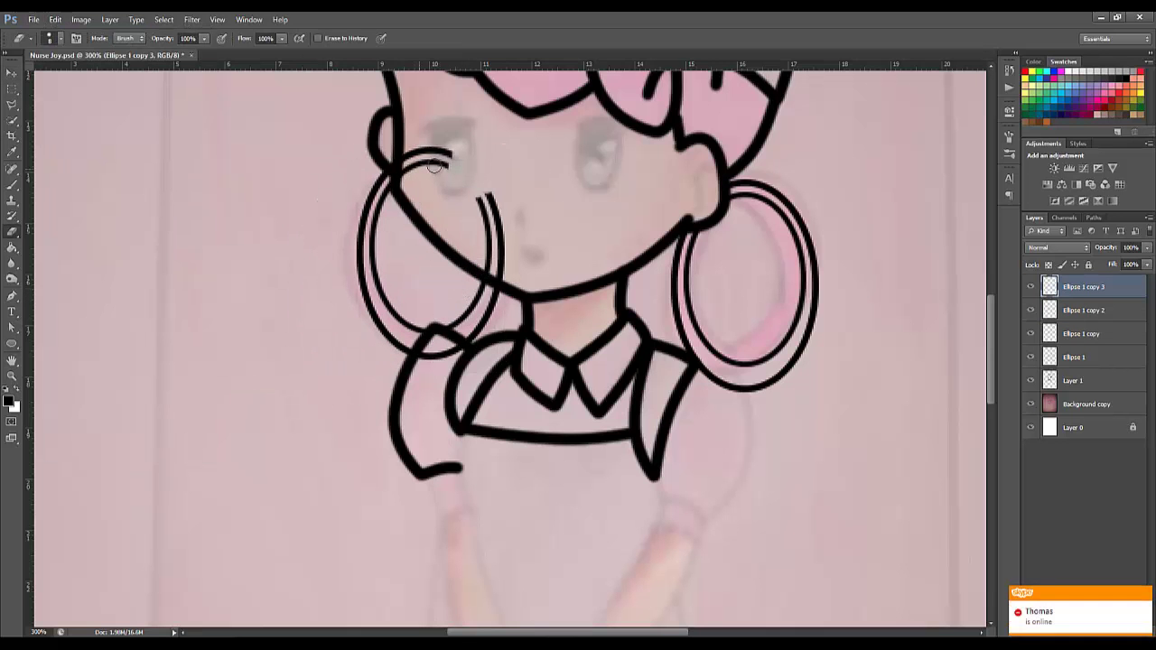
key("alt+bracketleft")
left_click_drag(421, 154, 453, 152)
left_click_drag(489, 194, 502, 276)
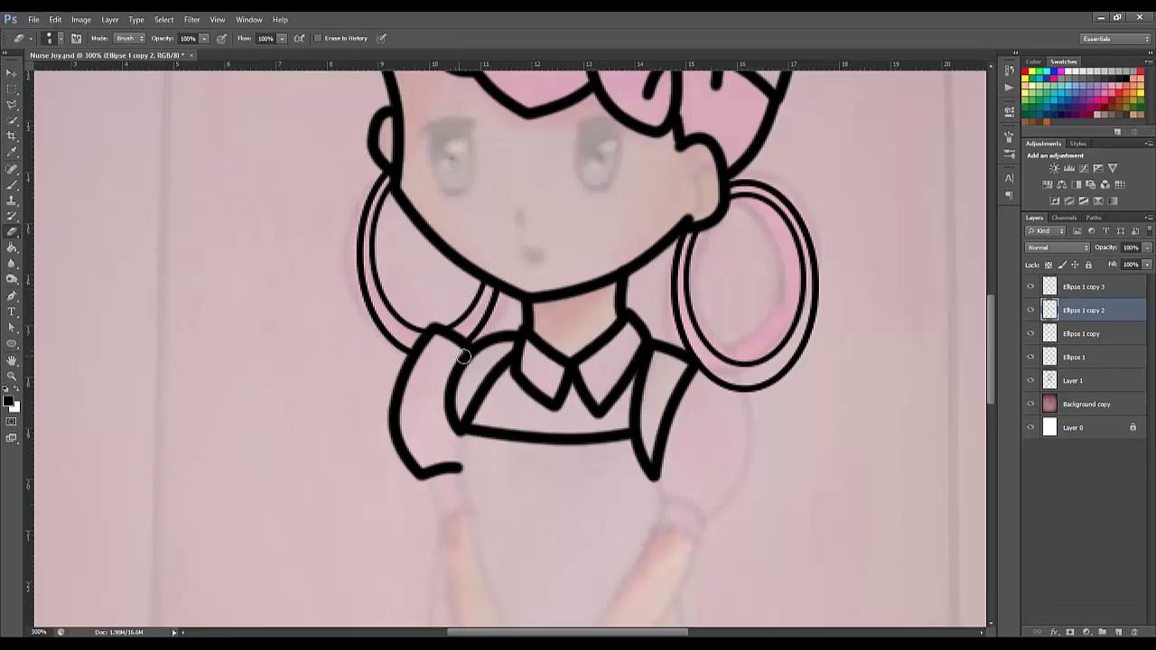
scroll(606, 279, "up", 2)
scroll(606, 279, "down", 3)
left_click(1073, 380)
scroll(291, 363, "down", 2)
Finish the sleeve path and stroke it black with the brush
key("p")
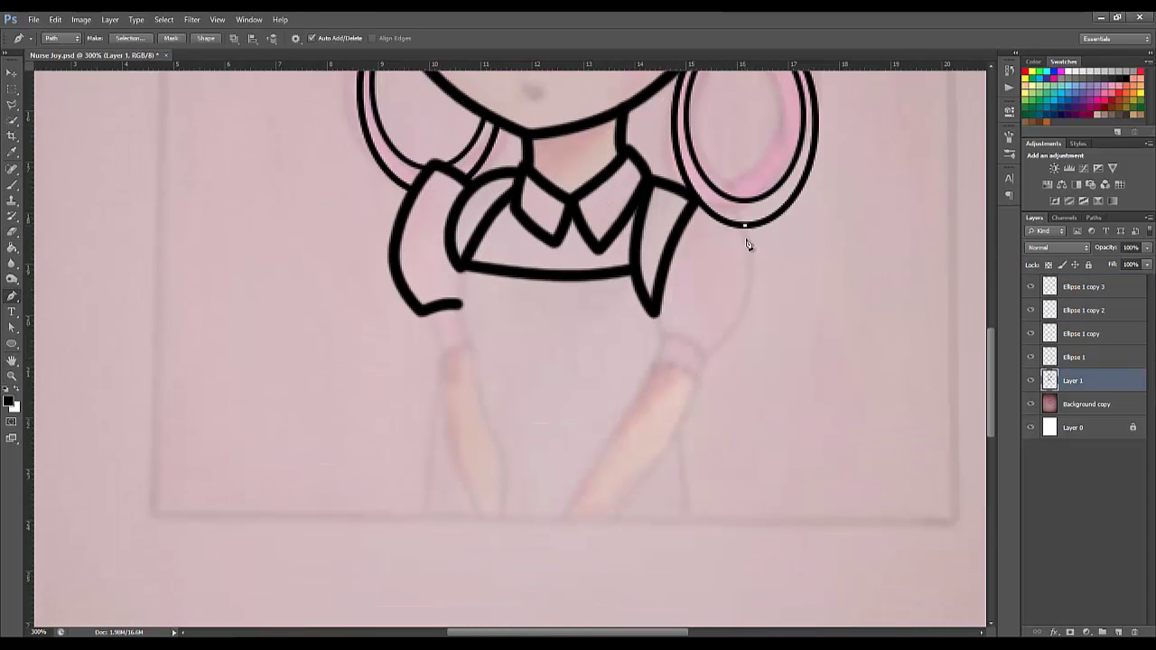
left_click(654, 316)
key("a")
right_click(657, 327)
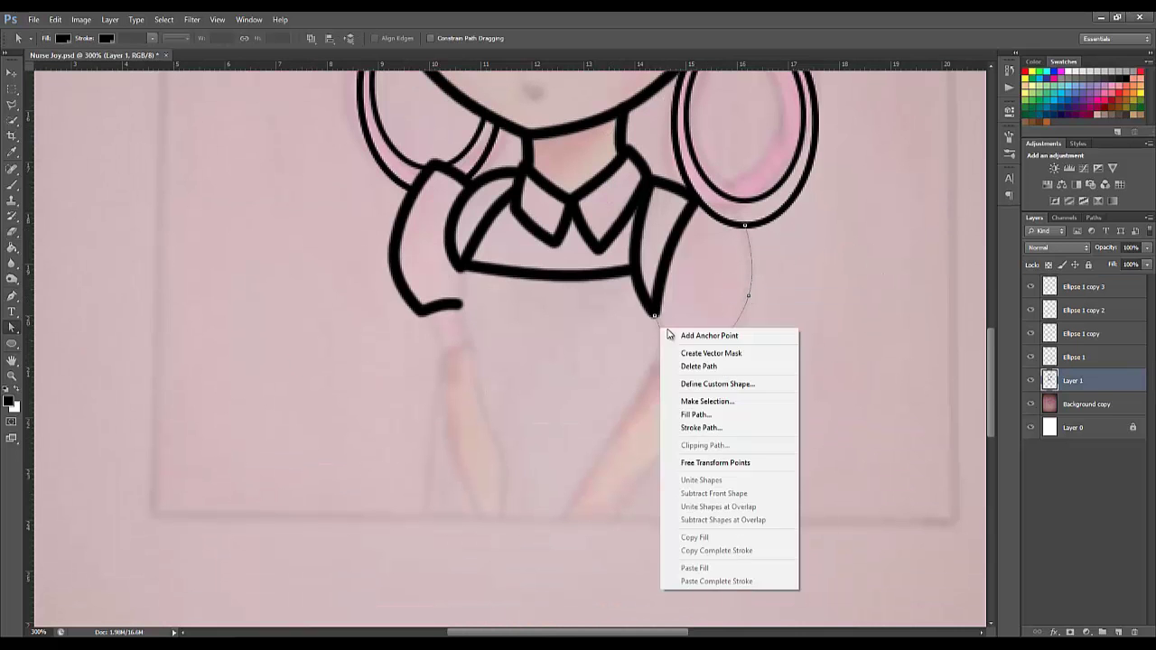
left_click(1094, 217)
left_click(1024, 299)
Stroke the right cuff path black
key("e")
scroll(751, 216, "down", 2)
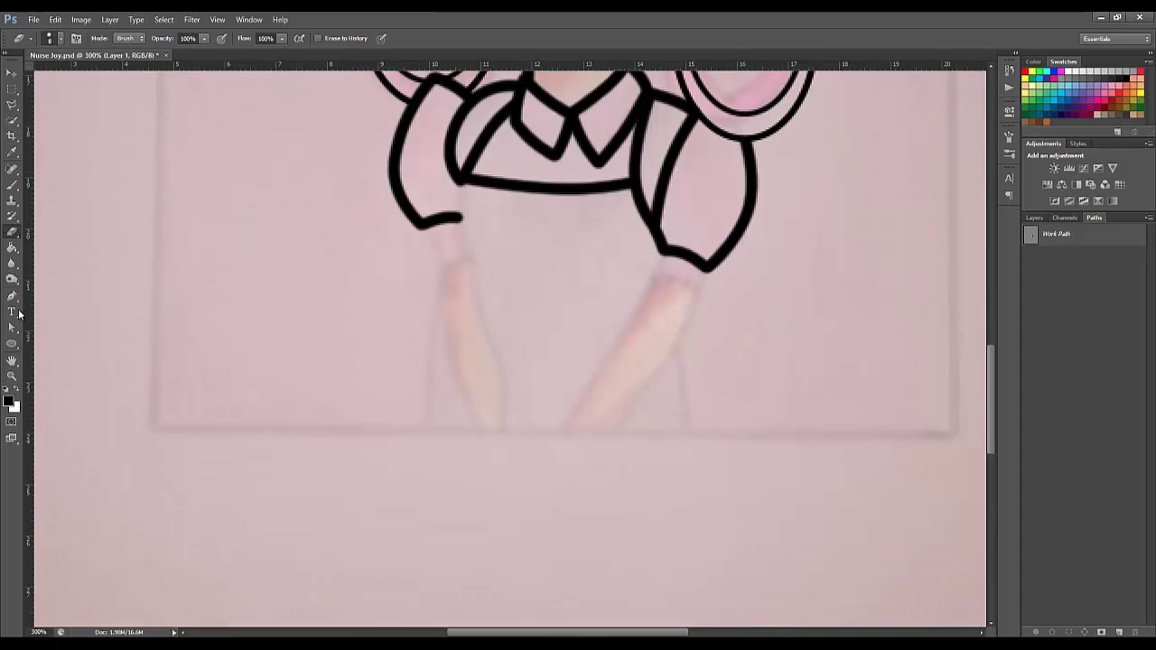
key("a")
left_click(671, 261)
right_click(680, 283)
left_click(741, 373)
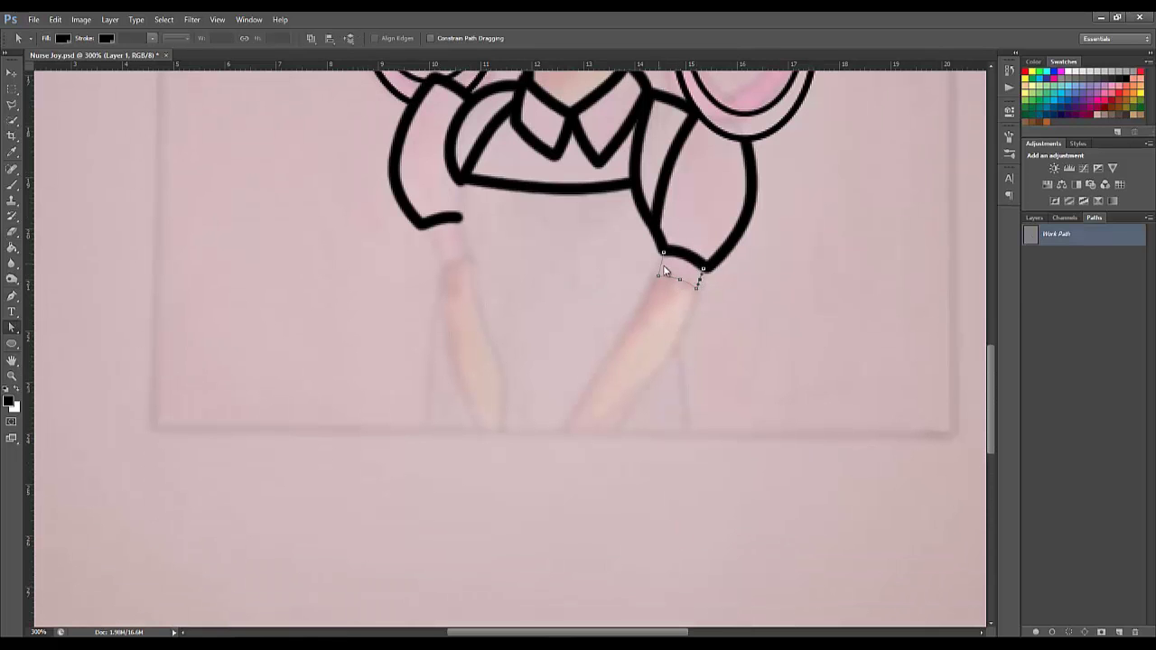
key("Return")
Draw the left cuff outline with the Pen tool and stroke it black
key("p")
left_click(421, 227)
left_click(441, 263)
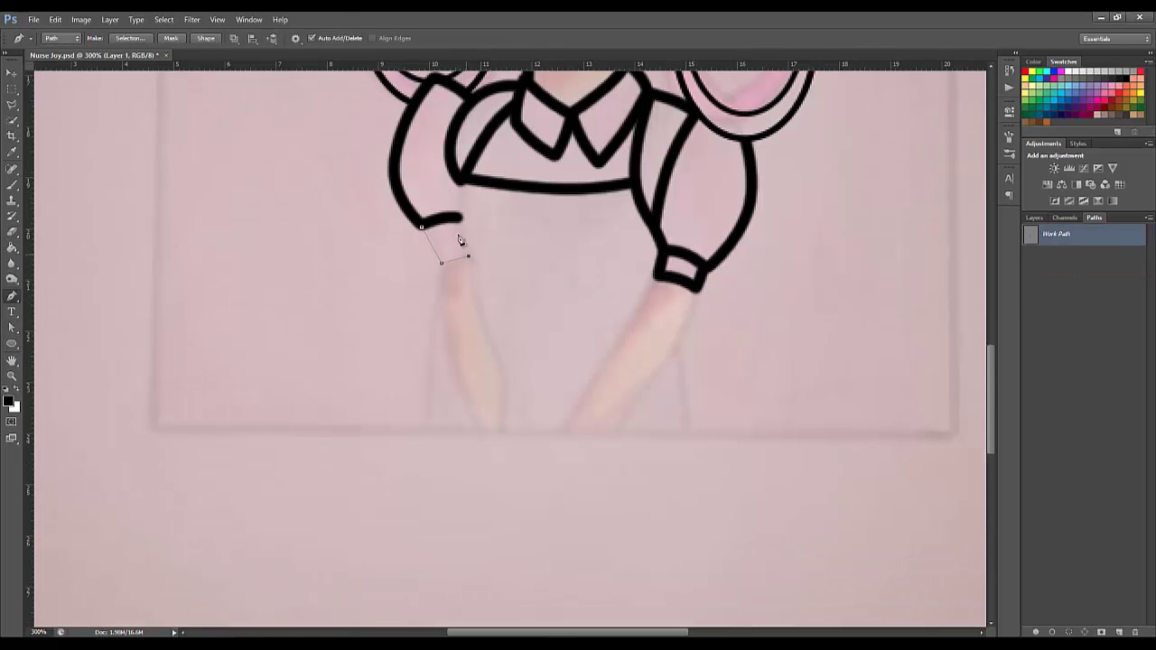
left_click(458, 220)
key("a")
right_click(457, 262)
left_click(516, 351)
key("Return")
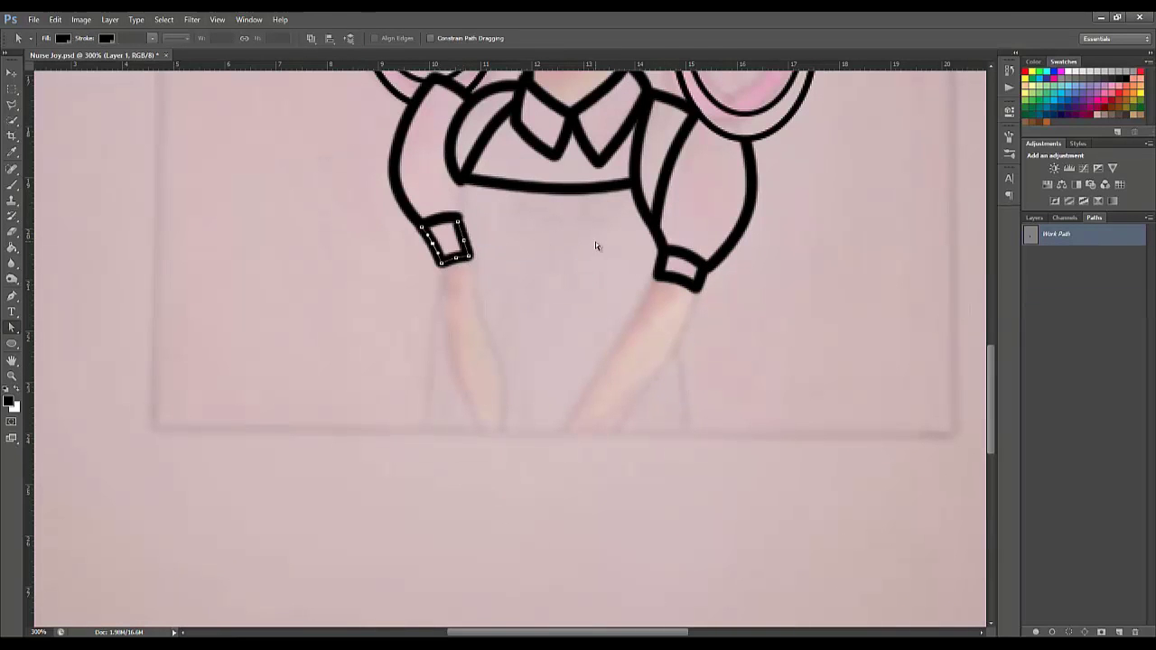
Ink the outer left forearm line from the cuff down to the bottom
key("p")
left_click(441, 264)
left_click(481, 437)
right_click(459, 361)
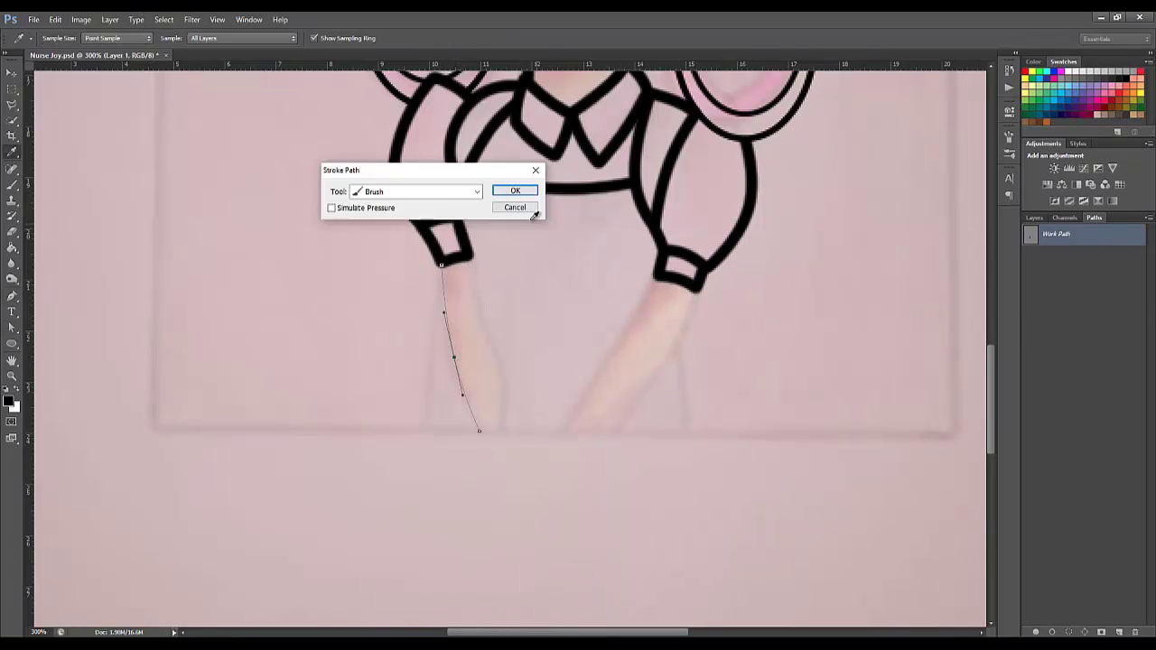
key("Return")
Ink a curved inner left forearm line reaching the bottom of the sketch
key("p")
left_click(466, 258)
left_click(504, 430)
key("a")
left_click_drag(491, 370, 503, 373)
right_click(479, 310)
left_click(539, 399)
key("Return")
Ink a curved right arm line from under the cuff to the bottom
left_click(694, 289)
left_click(616, 433)
right_click(673, 334)
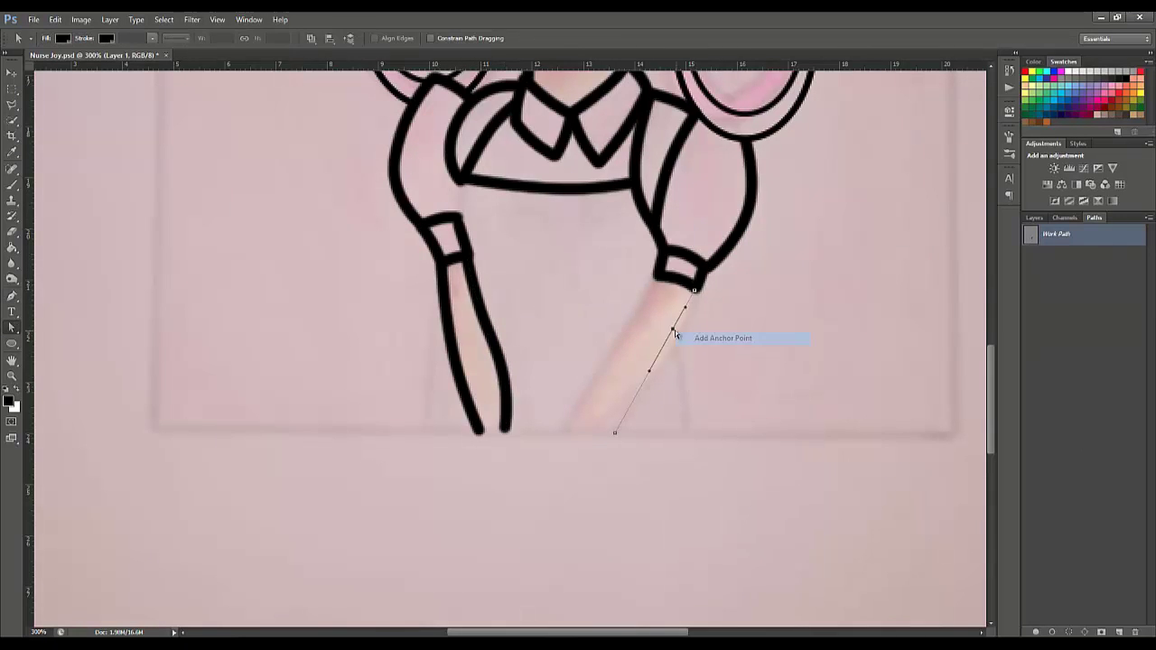
left_click(722, 337)
left_click_drag(673, 332, 684, 333)
right_click(1053, 234)
left_click(1061, 304)
key("Return")
Add and stroke another black line for the right arm
key("p")
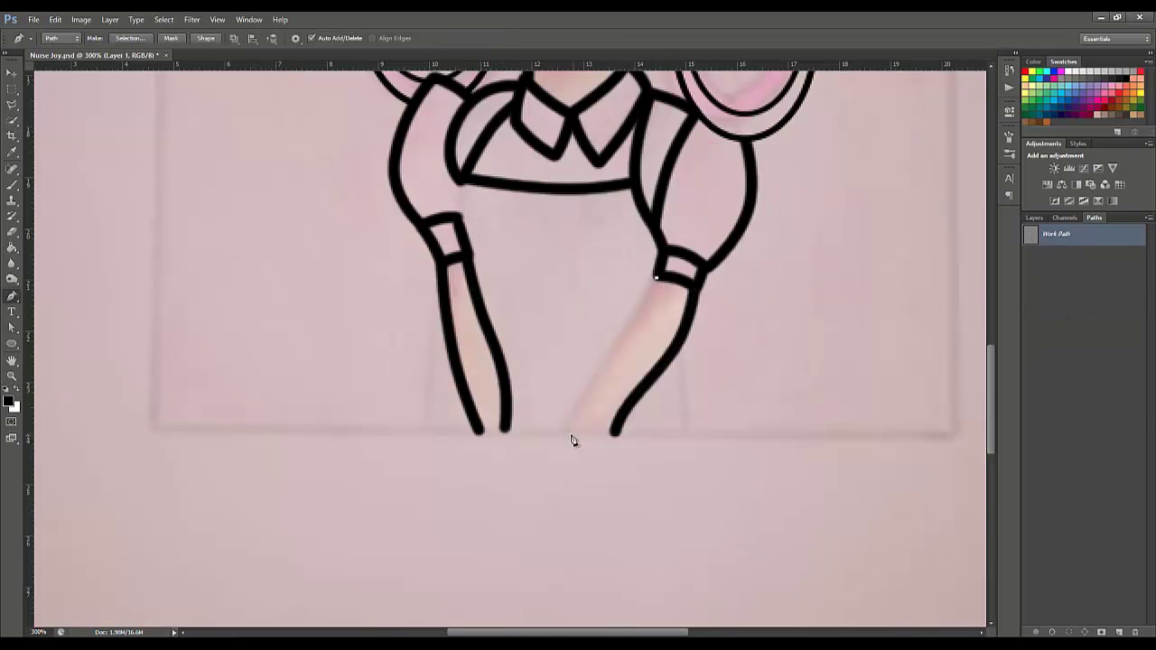
left_click(570, 434)
right_click(589, 399)
key("a")
right_click(1052, 233)
left_click(1071, 315)
key("Return")
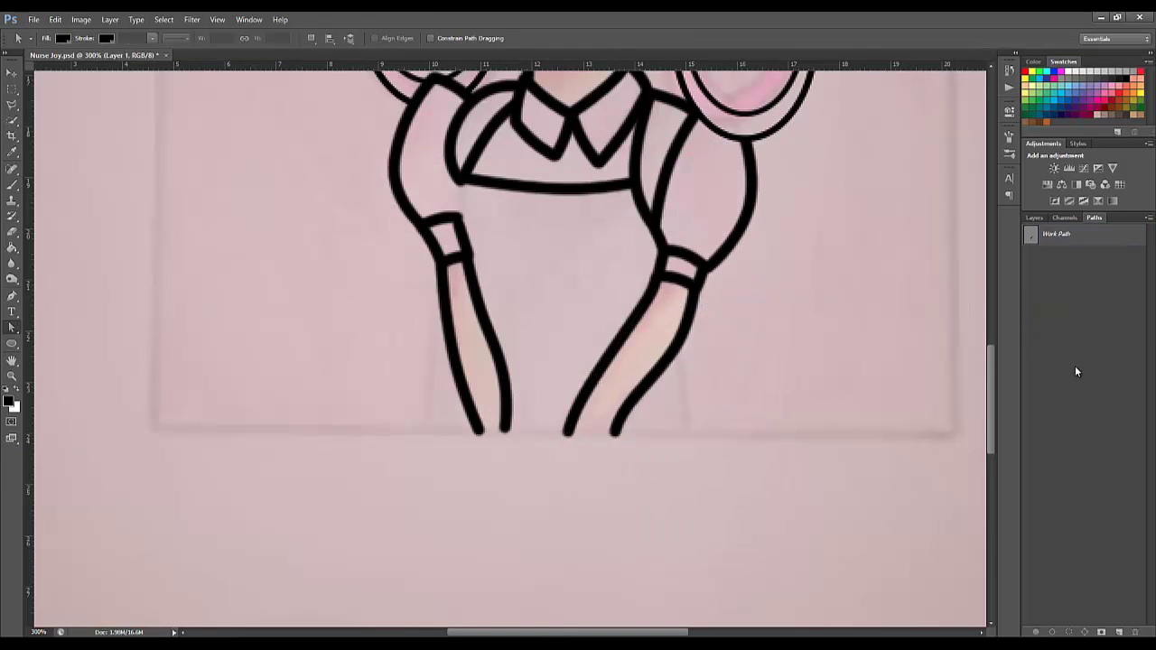
Ink a short black line joining the left arm and sleeve
scroll(542, 361, "up", 3)
left_click(461, 247)
left_click(459, 282)
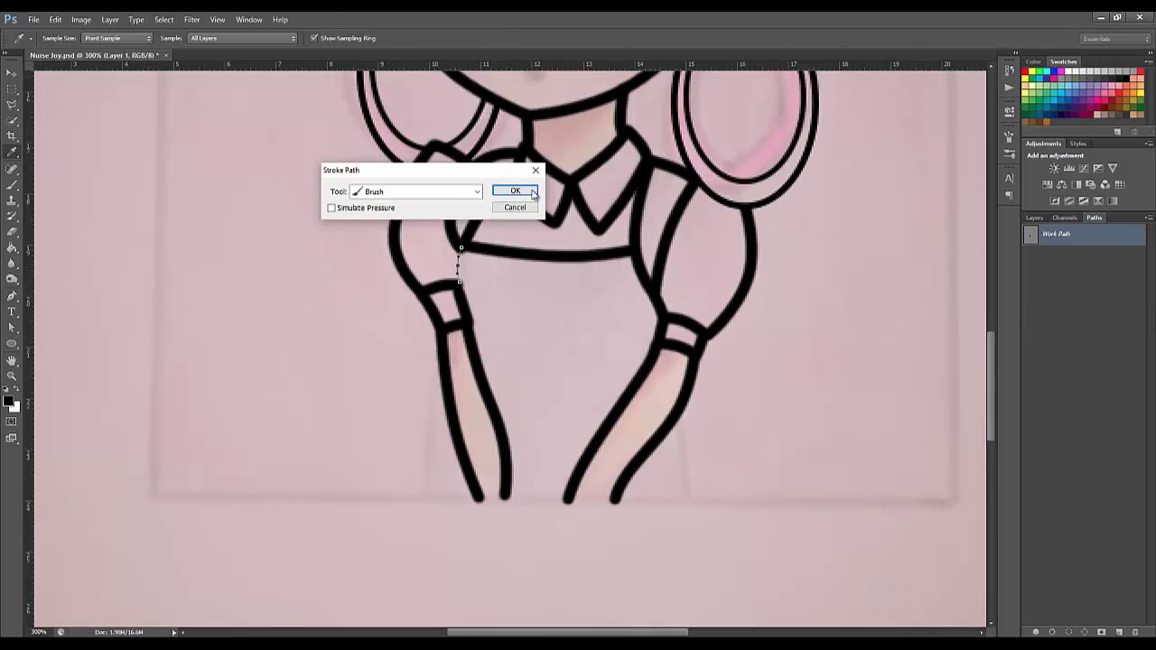
left_click(533, 194)
scroll(533, 270, "down", 2)
On the sleeve lineart layer, ink another black left arm line
left_click(1034, 218)
key("p")
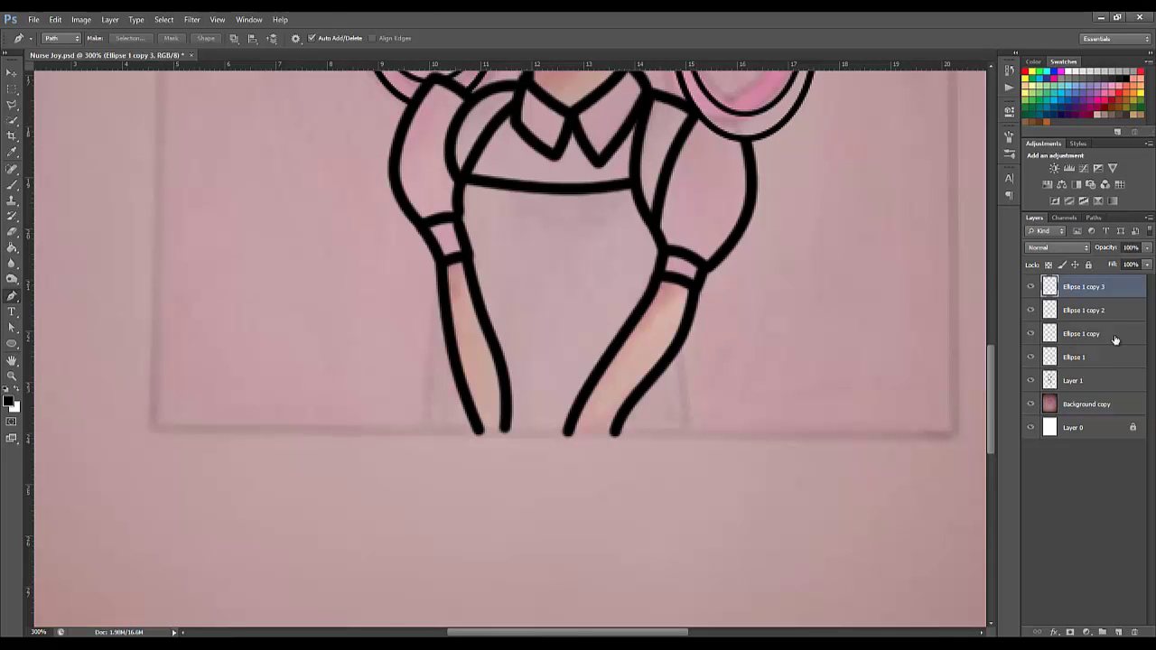
left_click(1075, 381)
left_click(436, 287)
left_click(424, 427)
right_click(1056, 234)
left_click(1075, 309)
key("Return")
Ink the outer right forearm line to the bottom and hide the work path
left_click(678, 347)
left_click(685, 429)
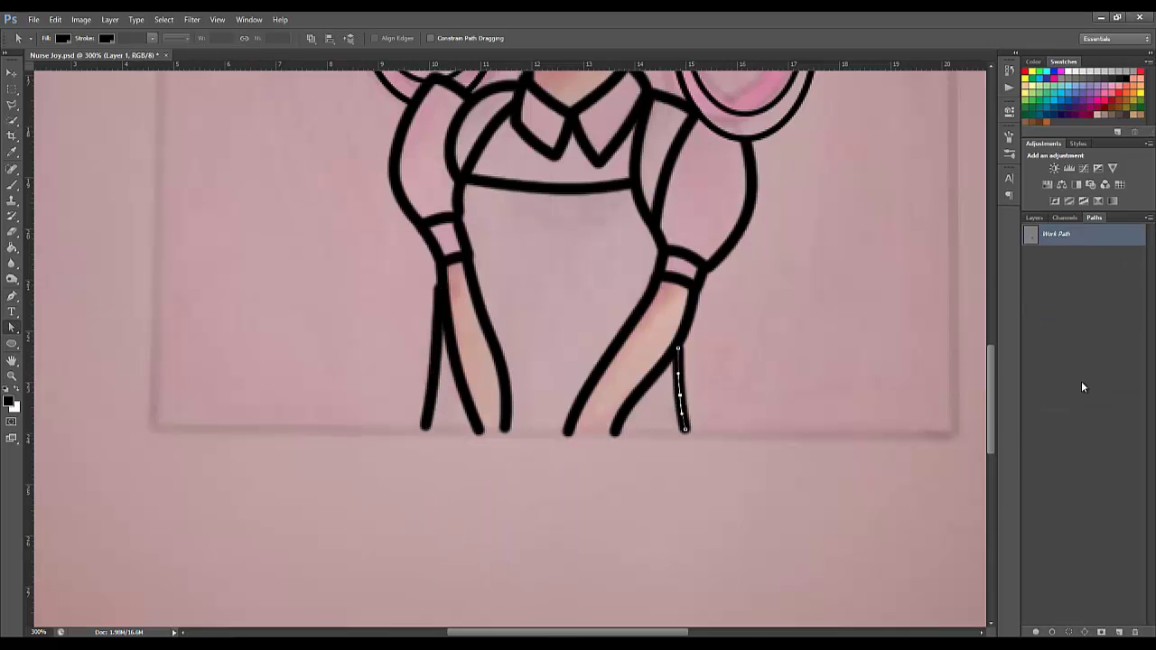
left_click(1084, 386)
left_click(1034, 217)
left_click_drag(992, 388, 1002, 286)
key("b")
left_click(1118, 631)
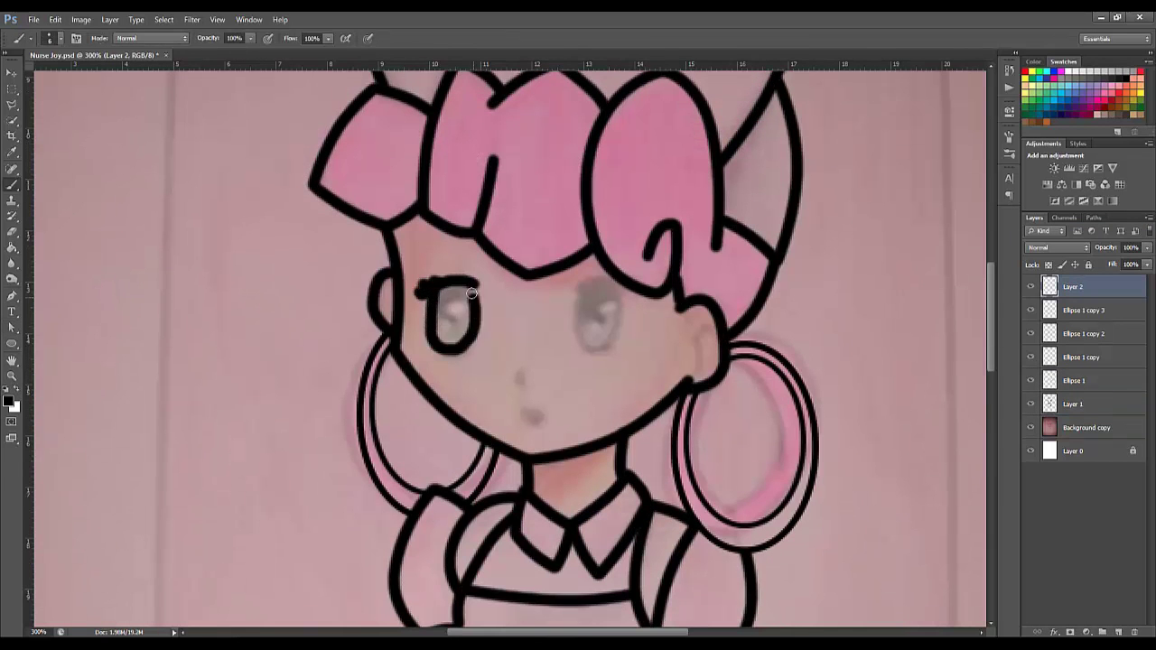
Pick green for the irises and add an eye shading layer at 39% opacity
left_click(9, 400)
left_click(438, 467)
key("ctrl+shift+alt+n")
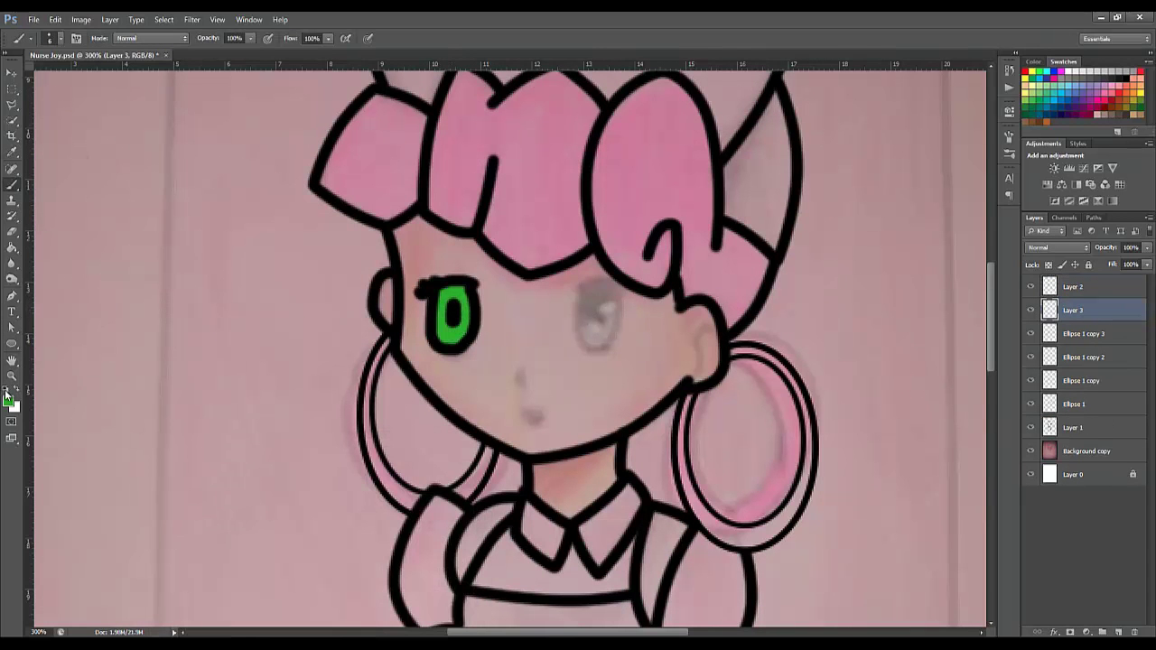
left_click(1120, 631)
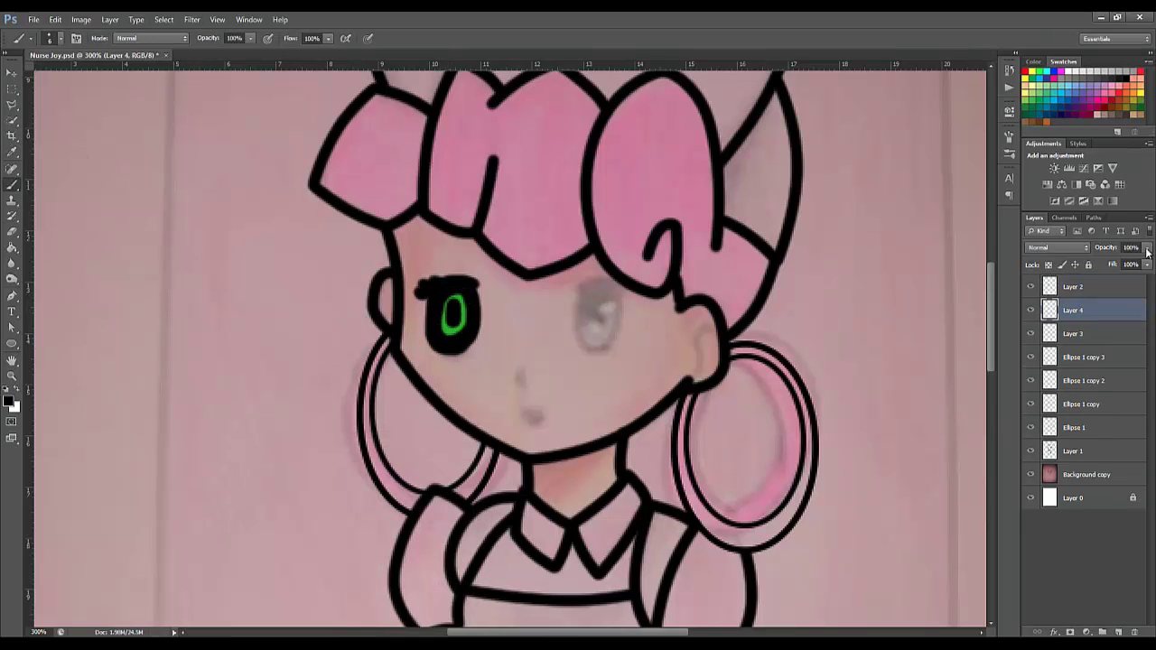
left_click_drag(1147, 251, 1093, 262)
Blur the eye, then duplicate the eye layers and move the copy to the right eye
key("r")
left_click(1074, 287, "shift")
left_click(1074, 333, "shift")
key("v")
left_click_drag(485, 325, 641, 329)
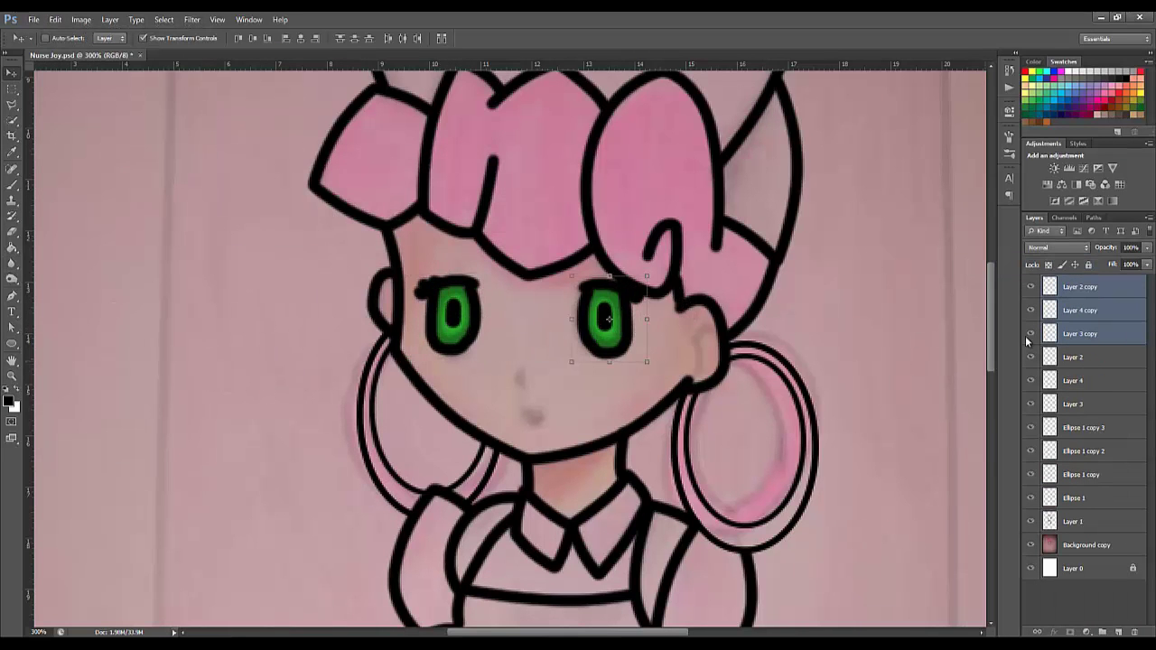
Add a highlight layer and paint white highlights in the eyes
left_click(1120, 631)
left_click(11, 402)
key("Escape")
left_click(12, 184)
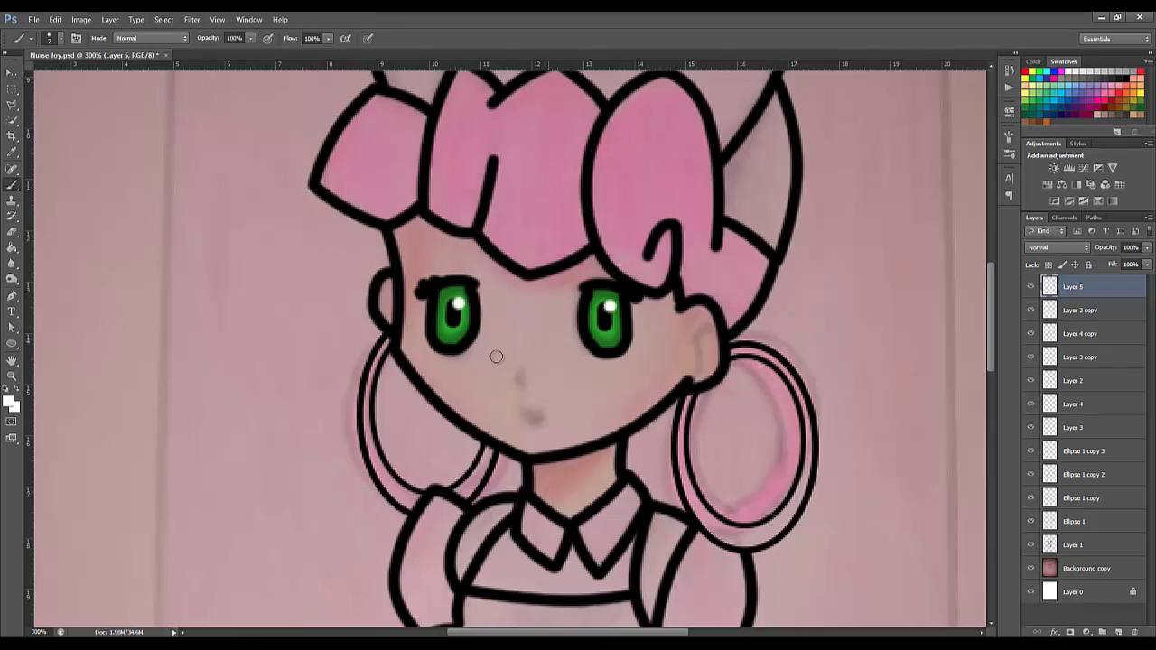
Paint the small nose on a new layer and group the lineart layers with Ctrl+G
left_click(1119, 632)
left_click_drag(521, 373, 522, 385)
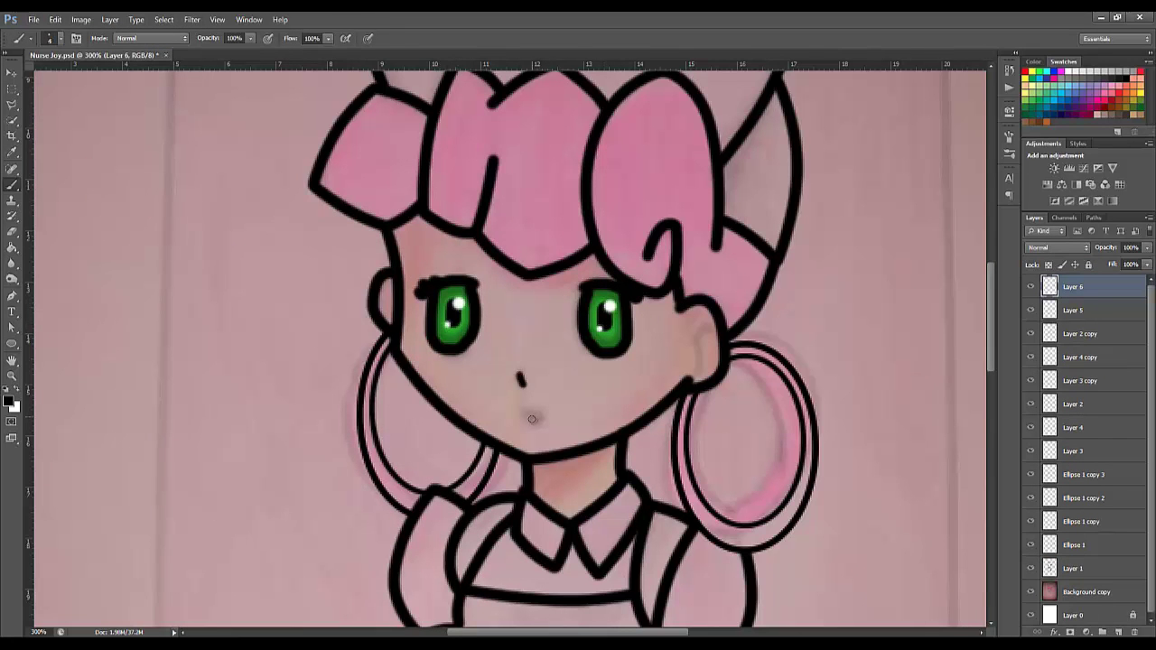
scroll(730, 363, "up", 2)
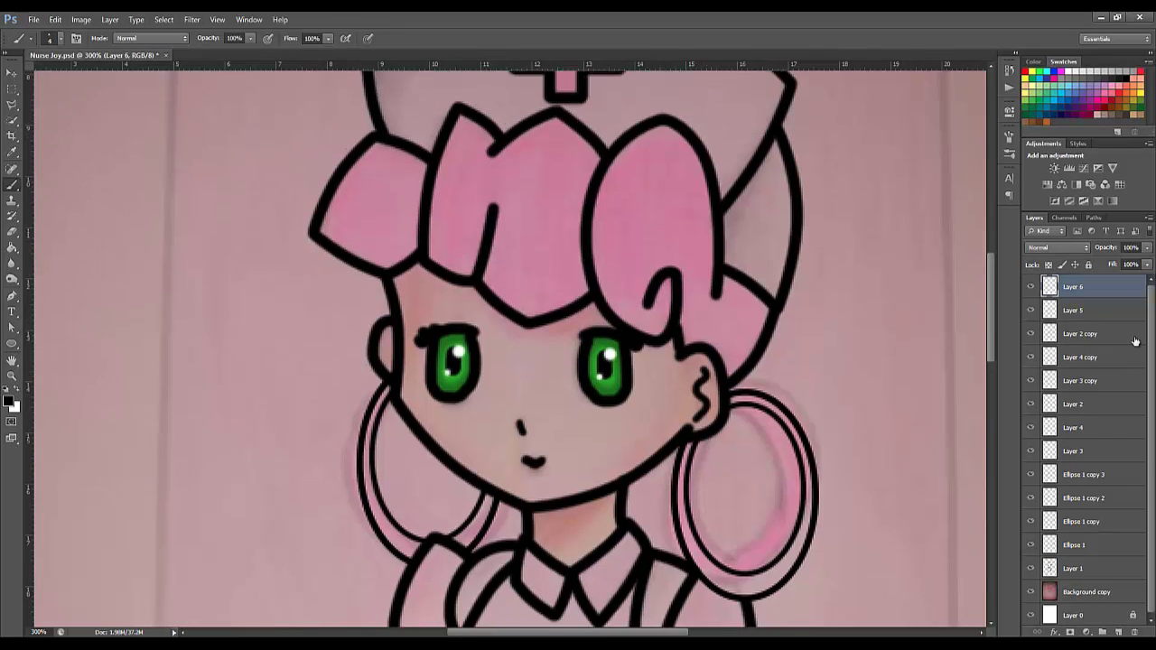
left_click(1074, 568, "shift")
key("ctrl+g")
On a new layer, fill the middle and side hair lobes magenta
left_click(1115, 633)
scroll(541, 361, "up", 1)
left_click(9, 401)
left_click(439, 459)
left_click_drag(542, 225, 542, 298)
left_click_drag(469, 248, 488, 181)
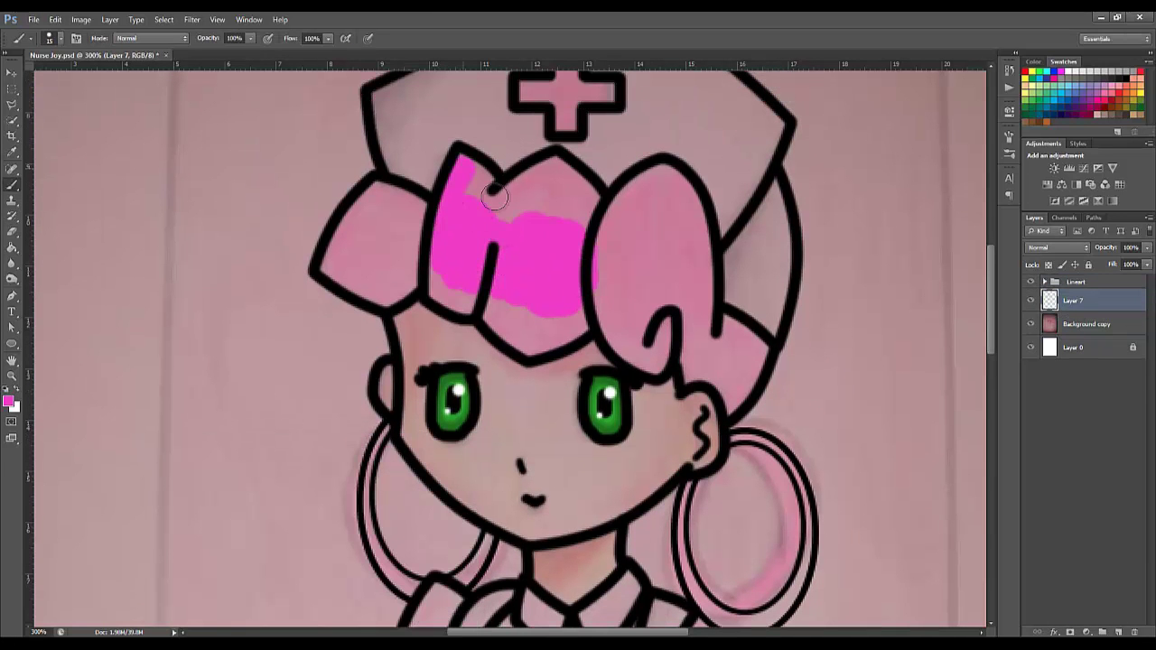
left_click_drag(334, 261, 383, 196)
mouse_move(407, 259)
left_mouse_down()
mouse_move(560, 199)
mouse_move(532, 334)
mouse_move(632, 181)
left_mouse_up()
mouse_move(650, 289)
left_mouse_down()
mouse_move(687, 190)
mouse_move(683, 310)
mouse_move(732, 398)
left_mouse_up()
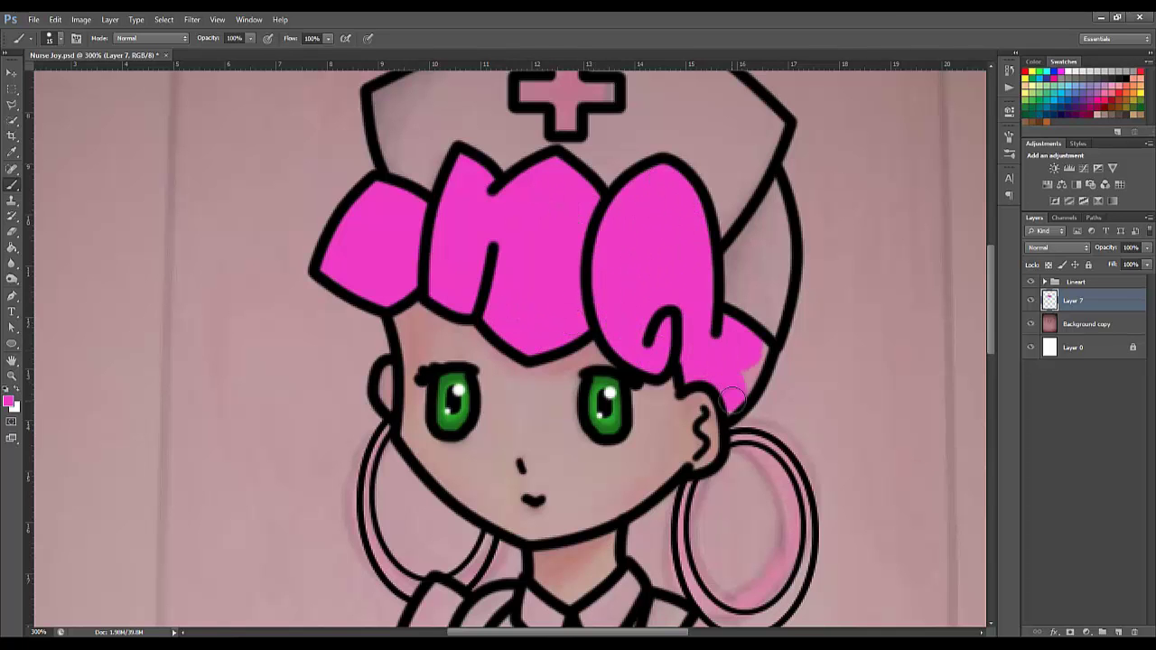
Touch up the magenta fill and select the Background copy layer
left_click_drag(990, 305, 991, 332)
left_click_drag(384, 282, 366, 389)
left_click_drag(690, 348, 768, 298)
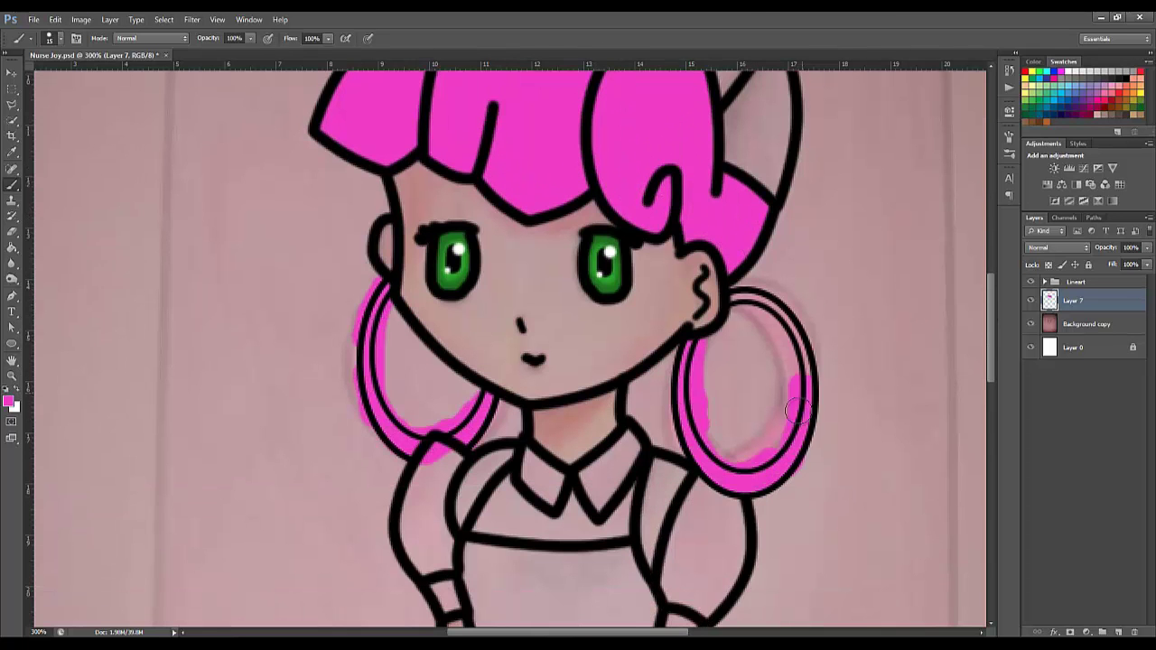
scroll(768, 266, "up", 5)
left_click(1087, 323)
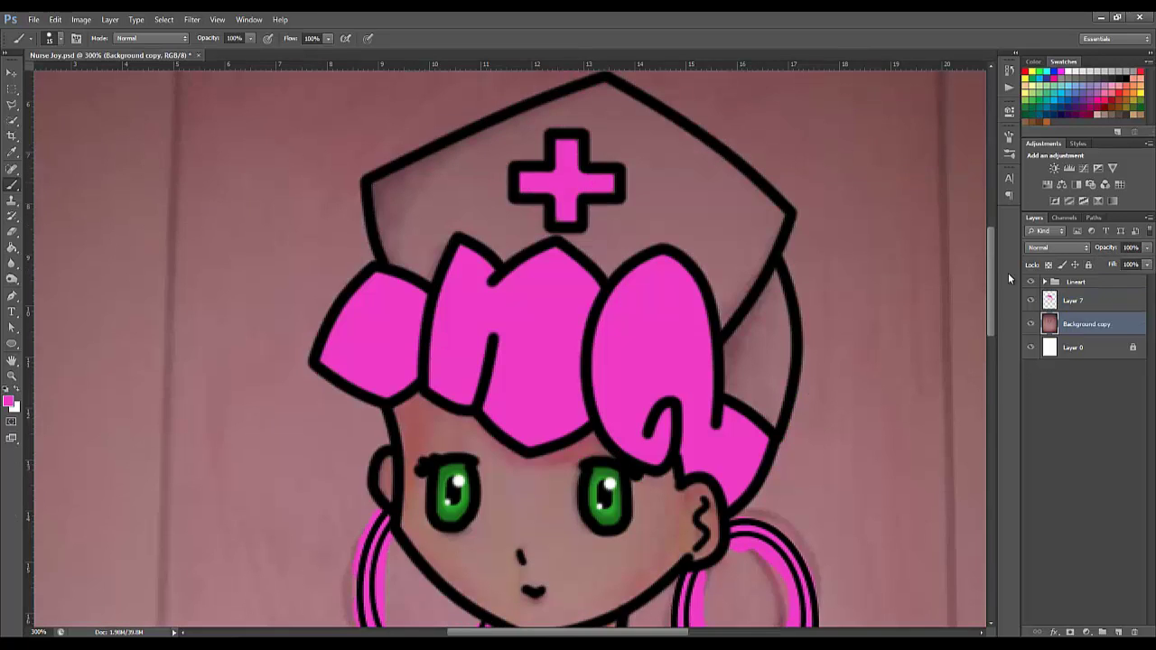
left_click_drag(991, 278, 1000, 376)
Paint the sleeves purple on a new layer
left_click(1102, 632)
left_click(9, 401)
left_click(289, 505)
left_click(439, 459)
mouse_move(686, 291)
left_mouse_down()
mouse_move(682, 316)
mouse_move(704, 312)
left_mouse_up()
left_click_drag(416, 273, 432, 312)
mouse_move(991, 361)
left_mouse_down()
mouse_move(1009, 277)
mouse_move(984, 370)
left_mouse_up()
Paint the collar pink on its own new layer
left_click(1102, 631)
left_click_drag(539, 293, 531, 271)
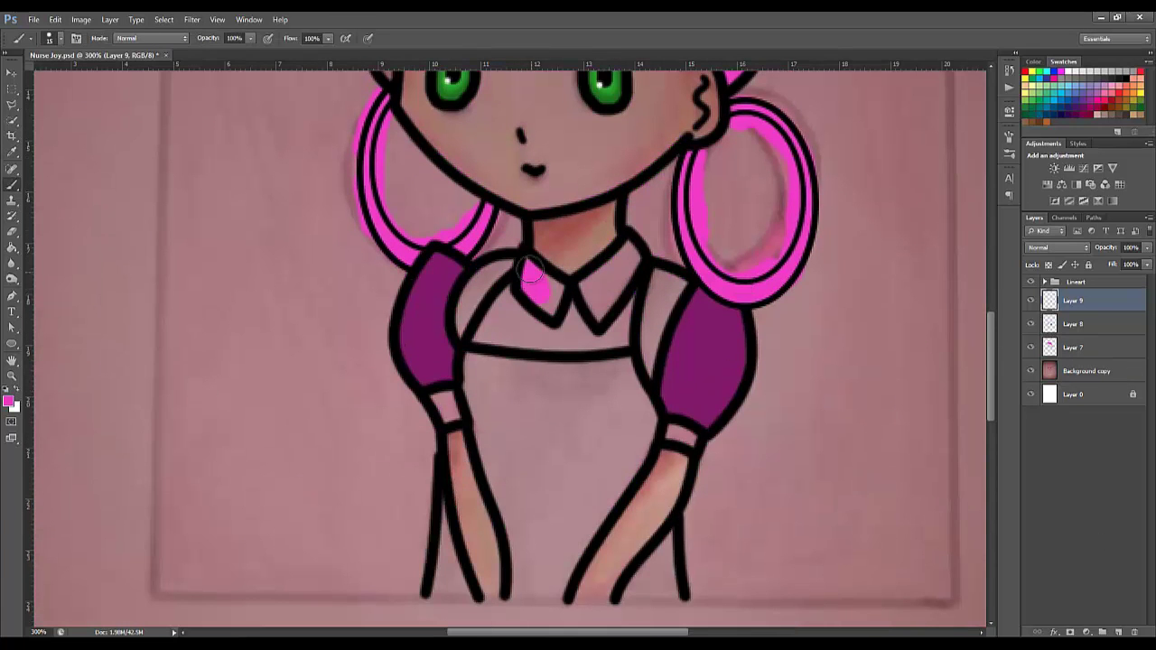
left_click_drag(991, 347, 993, 277)
scroll(771, 153, "up", 3)
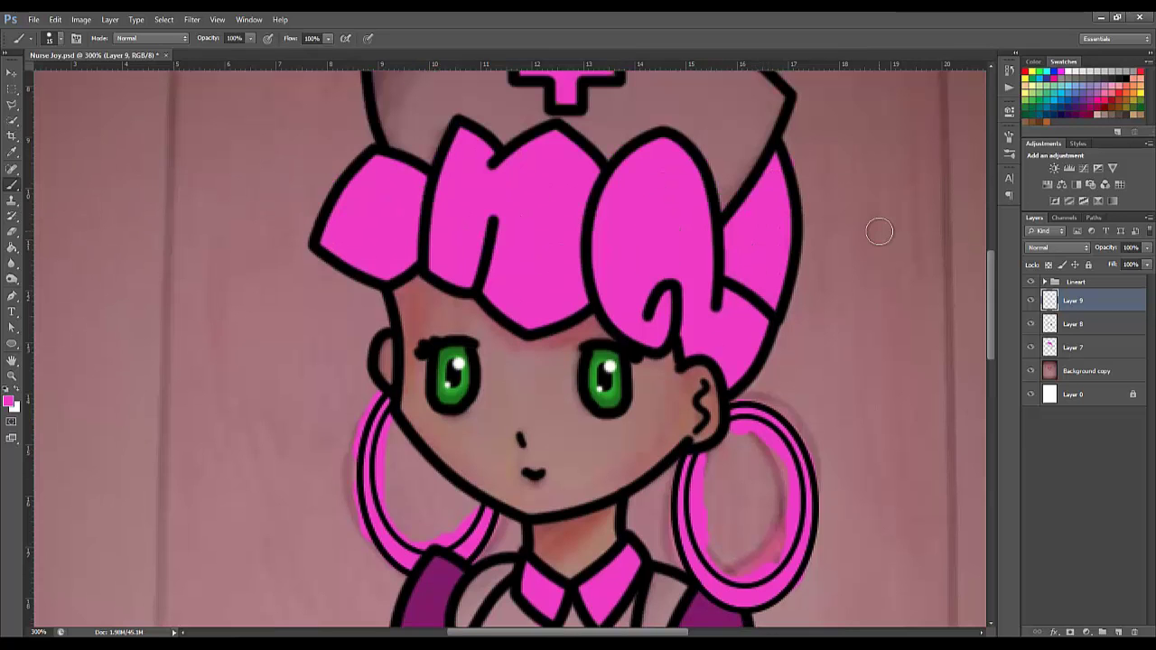
Fill the nurse hat pale grey on a new layer
left_click(1102, 631)
key("x")
scroll(563, 361, "up", 4)
mouse_move(373, 218)
left_mouse_down()
mouse_move(401, 271)
mouse_move(542, 124)
mouse_move(533, 250)
mouse_move(750, 298)
mouse_move(632, 180)
mouse_move(722, 199)
mouse_move(767, 271)
left_mouse_up()
Paint the bodice and apron light grey down to the hem
key("e")
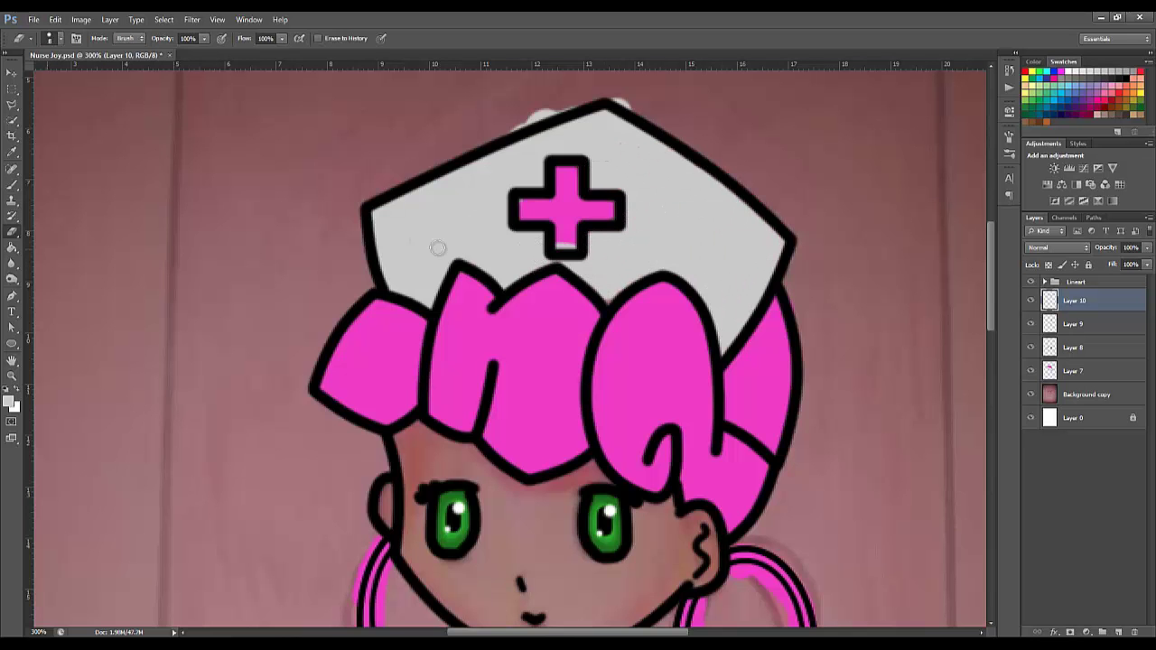
key("b")
scroll(506, 289, "down", 1)
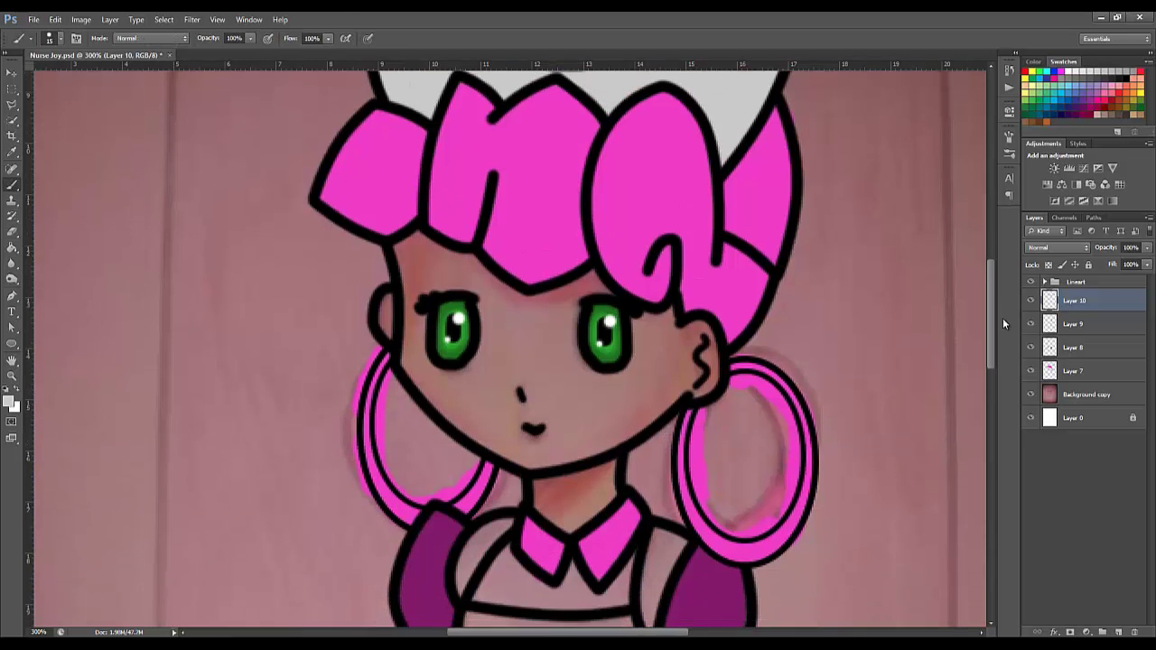
scroll(506, 289, "down", 3)
scroll(477, 269, "down", 4)
left_click_drag(477, 270, 504, 272)
mouse_move(585, 319)
left_mouse_down()
mouse_move(658, 253)
mouse_move(619, 431)
mouse_move(516, 465)
mouse_move(630, 553)
mouse_move(445, 560)
left_mouse_up()
scroll(681, 316, "up", 5)
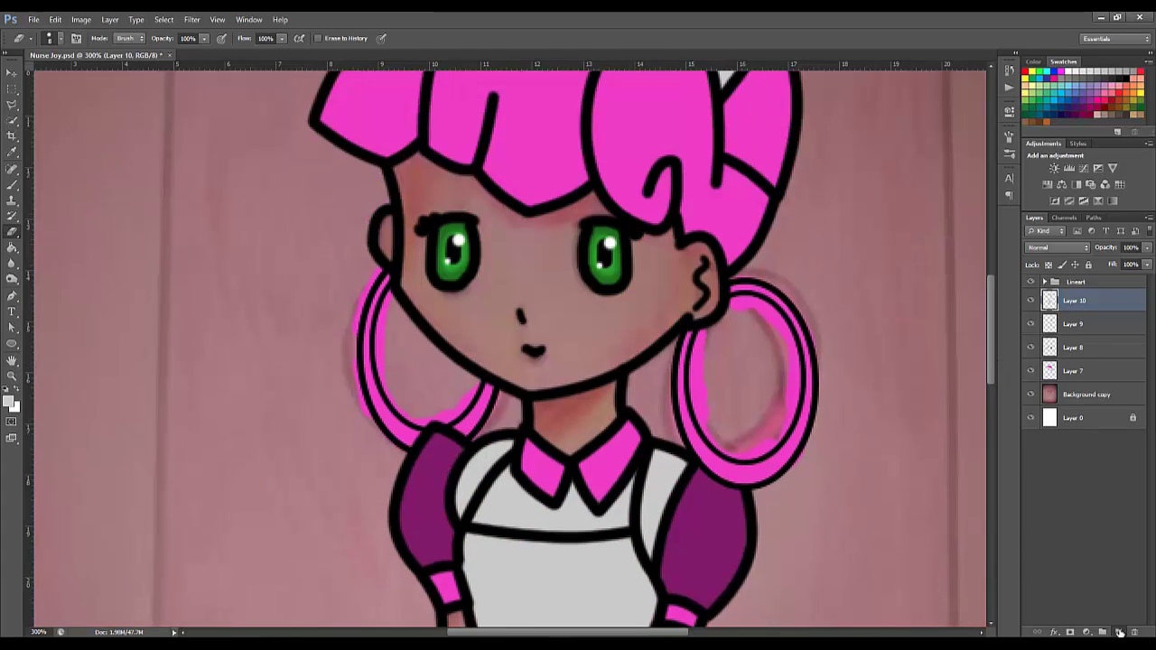
Fill the face and neck with a peach skin tone
left_click(10, 401)
left_click(439, 464)
mouse_move(402, 172)
left_mouse_down()
mouse_move(422, 206)
mouse_move(443, 334)
mouse_move(580, 204)
left_mouse_up()
mouse_move(646, 298)
left_mouse_down()
mouse_move(587, 312)
mouse_move(506, 361)
mouse_move(560, 420)
mouse_move(618, 359)
left_mouse_up()
Erase the stray pink overflow near the hair loops on Layer 7
left_click(1040, 325)
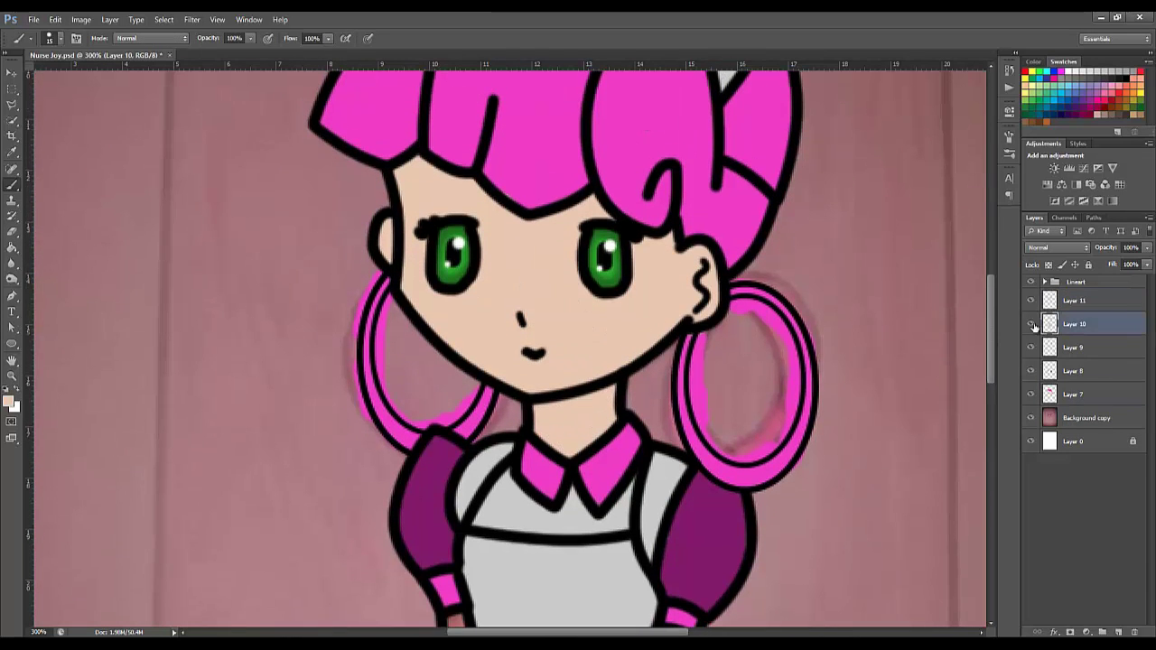
left_click(1061, 397)
key("e")
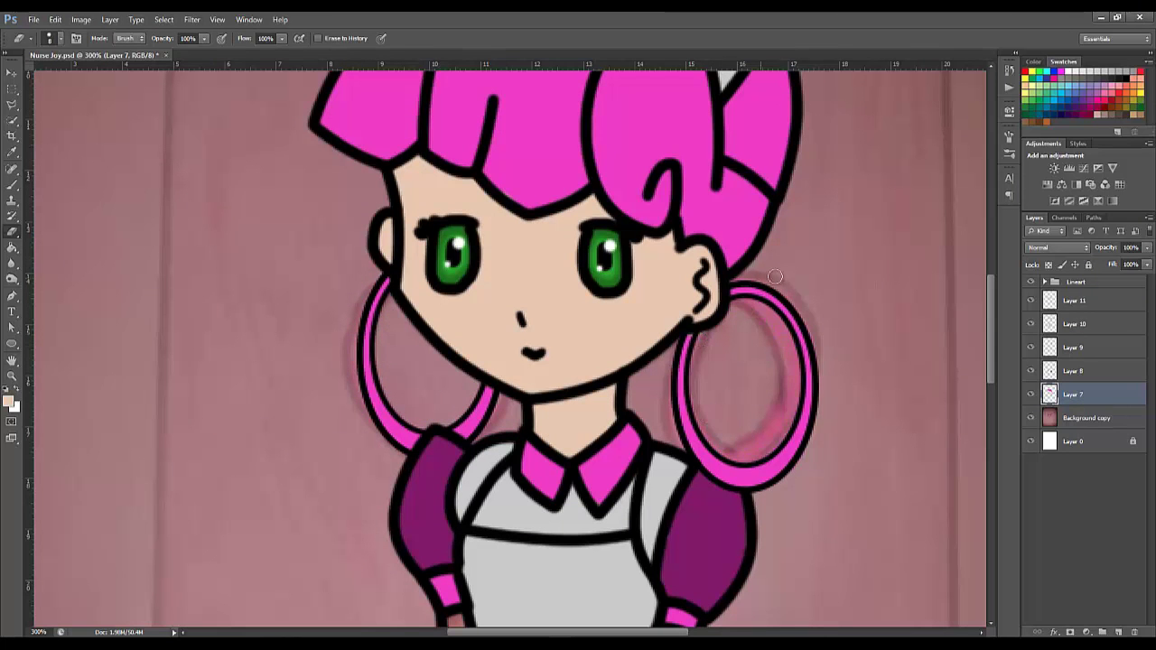
scroll(775, 277, "down", 5)
Paint the arms skin-tone on Layer 10
left_click(1075, 323)
mouse_move(687, 431)
left_mouse_down()
mouse_move(497, 451)
mouse_move(424, 316)
left_mouse_up()
mouse_move(416, 425)
left_mouse_down()
mouse_move(483, 447)
mouse_move(522, 442)
left_mouse_up()
scroll(112, 271, "up", 7)
scroll(112, 271, "down", 5)
key("alt+bracketright")
key("b")
left_click_drag(452, 356, 488, 519)
mouse_move(630, 485)
left_mouse_down()
mouse_move(590, 509)
mouse_move(596, 528)
left_mouse_up()
scroll(997, 308, "up", 5)
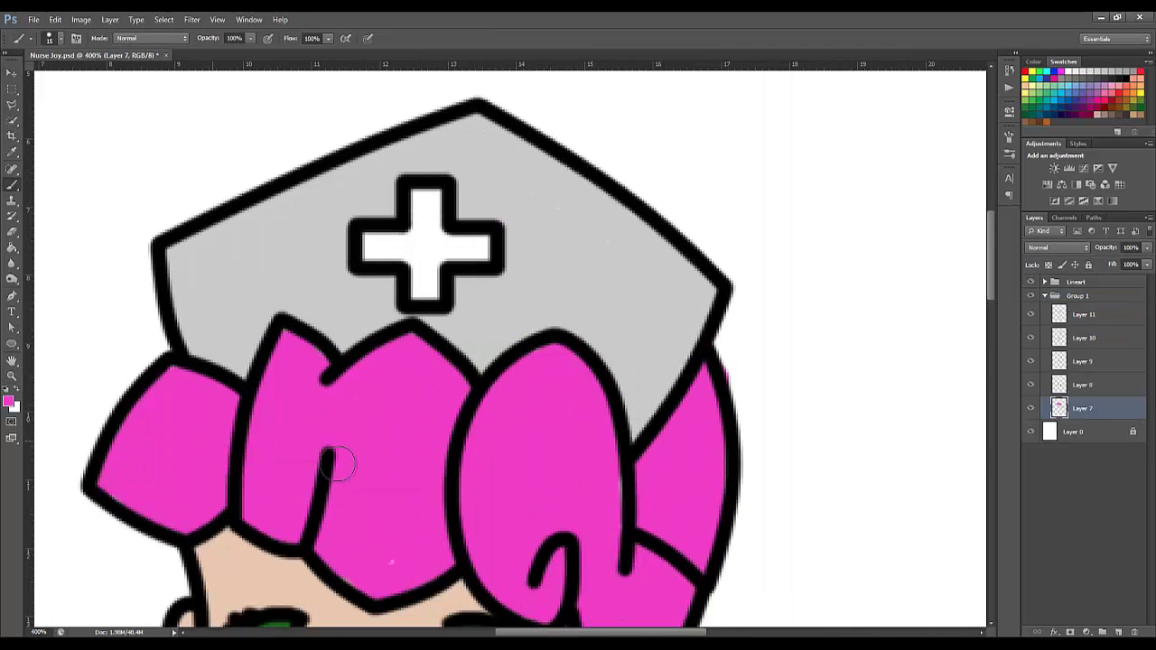
Paint the white hat cross pink
left_click_drag(426, 194, 424, 289)
left_click_drag(370, 248, 488, 248)
key("e")
left_click(1084, 315)
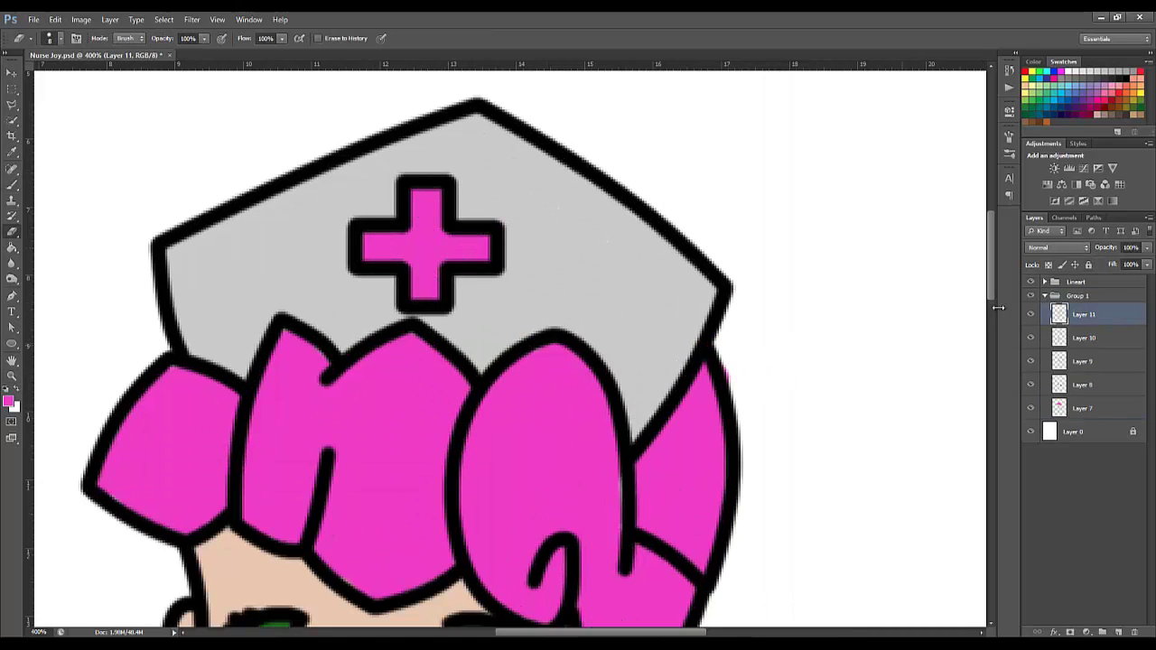
key("alt+bracketleft")
key("alt+bracketleft")
Collapse the colour layers into Group 1 and add empty Layer 12 above it
scroll(72, 187, "left", 3)
key("b")
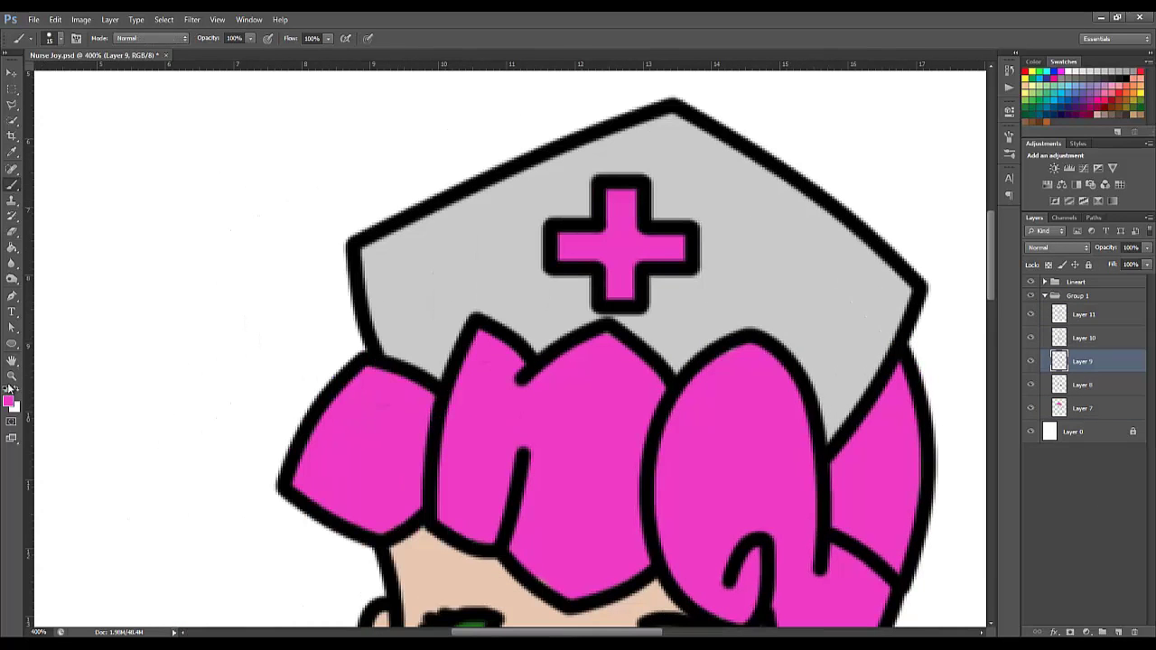
left_click(1045, 295)
key("ctrl+shift+alt+n")
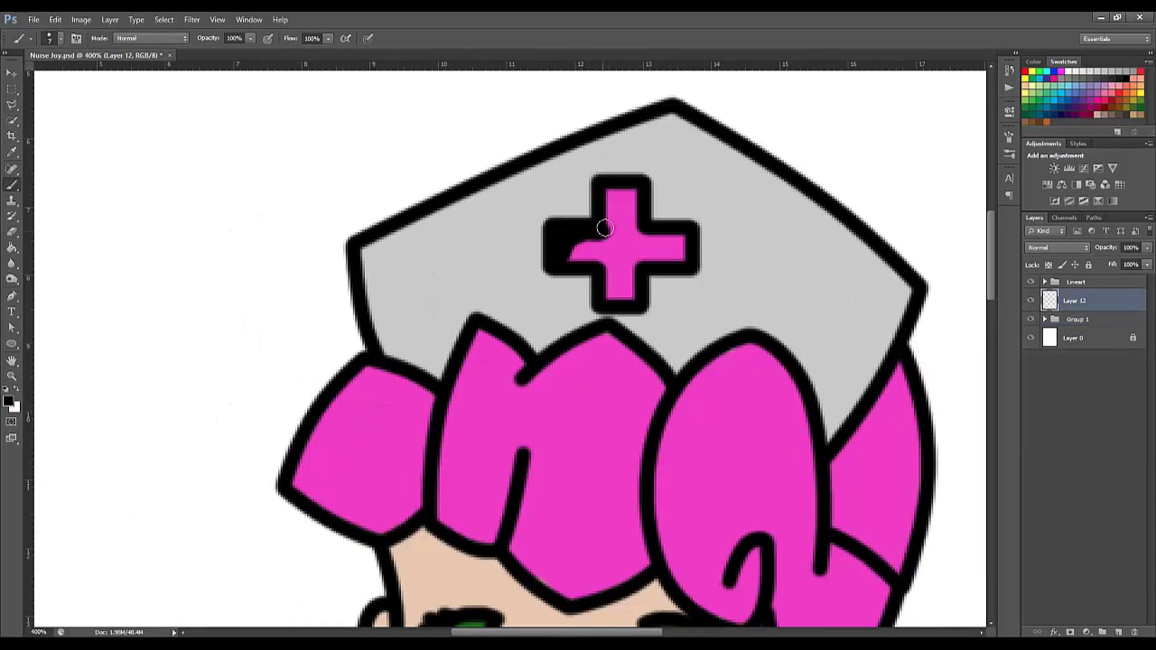
Shade over the hat cross and lower the shading layer to 45% opacity
left_click_drag(604, 228, 570, 262)
left_click_drag(1109, 257, 1092, 257)
key("r")
key("b")
Shade the left, middle and lower hair locks dark purple
mouse_move(425, 397)
left_mouse_down()
mouse_move(304, 485)
mouse_move(397, 379)
left_mouse_up()
mouse_move(488, 533)
left_mouse_down()
mouse_move(482, 337)
mouse_move(450, 503)
left_mouse_up()
mouse_move(561, 530)
left_mouse_down()
mouse_move(516, 516)
mouse_move(611, 547)
mouse_move(632, 421)
left_mouse_up()
left_click_drag(541, 384, 617, 341)
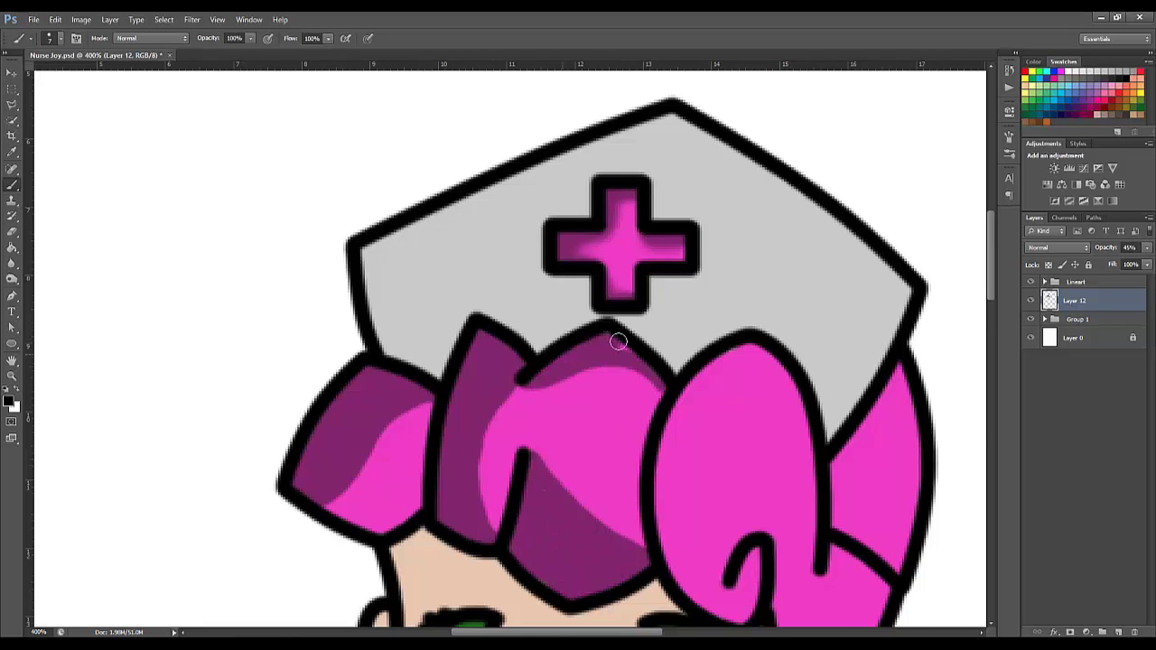
scroll(617, 341, "down", 2)
mouse_move(749, 420)
left_mouse_down()
mouse_move(687, 307)
mouse_move(723, 244)
left_mouse_up()
mouse_move(668, 397)
left_mouse_down()
mouse_move(745, 257)
mouse_move(831, 405)
mouse_move(894, 271)
mouse_move(850, 450)
mouse_move(869, 538)
left_mouse_up()
scroll(378, 239, "down", 4)
left_click_drag(379, 280, 379, 239)
Add brown shadow to the right ear and the left face edge down to the chin
left_click_drag(806, 323, 799, 348)
mouse_move(423, 168)
left_mouse_down()
mouse_move(452, 271)
mouse_move(542, 443)
left_mouse_up()
mouse_move(406, 362)
left_mouse_down()
mouse_move(398, 154)
mouse_move(474, 174)
left_mouse_up()
mouse_move(662, 488)
left_mouse_down()
mouse_move(596, 524)
mouse_move(650, 478)
left_mouse_up()
scroll(632, 469, "down", 3)
left_click_drag(578, 343, 596, 415)
mouse_move(686, 325)
left_mouse_down()
mouse_move(743, 388)
mouse_move(734, 478)
left_mouse_up()
Shade the apron's right edge and under the collar darker grey, plus the sleeves
left_click_drag(542, 334, 483, 434)
mouse_move(488, 389)
left_mouse_down()
mouse_move(569, 442)
mouse_move(705, 406)
left_mouse_up()
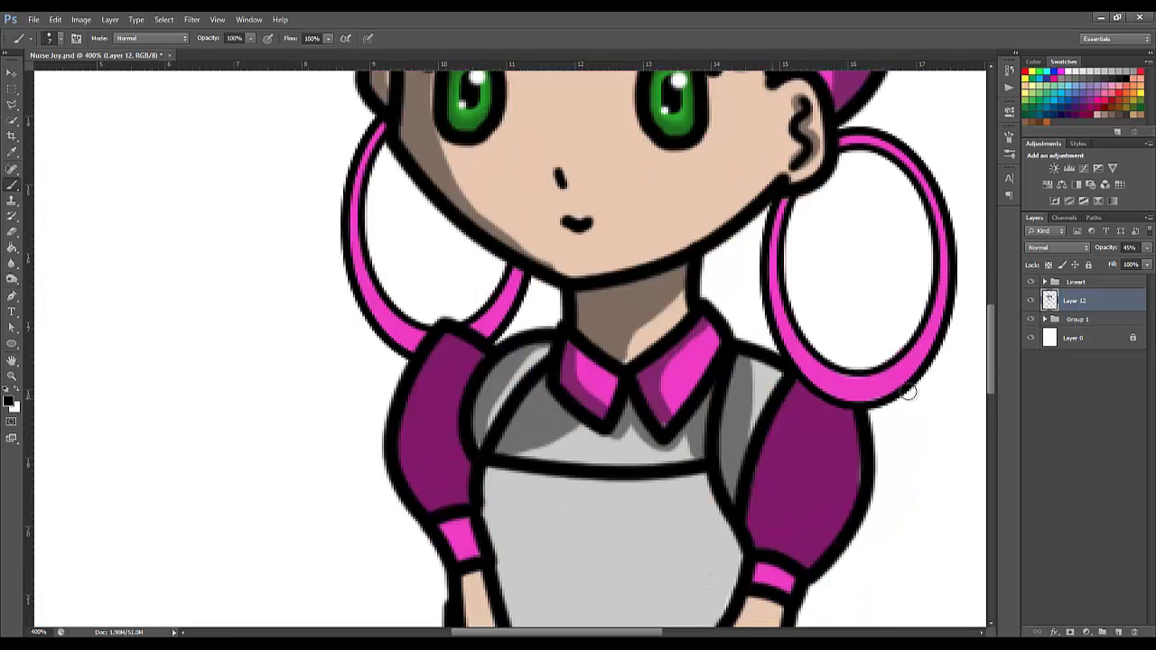
scroll(909, 393, "down", 3)
left_click_drag(443, 190, 402, 298)
left_click_drag(439, 142, 465, 176)
left_click_drag(800, 302, 763, 343)
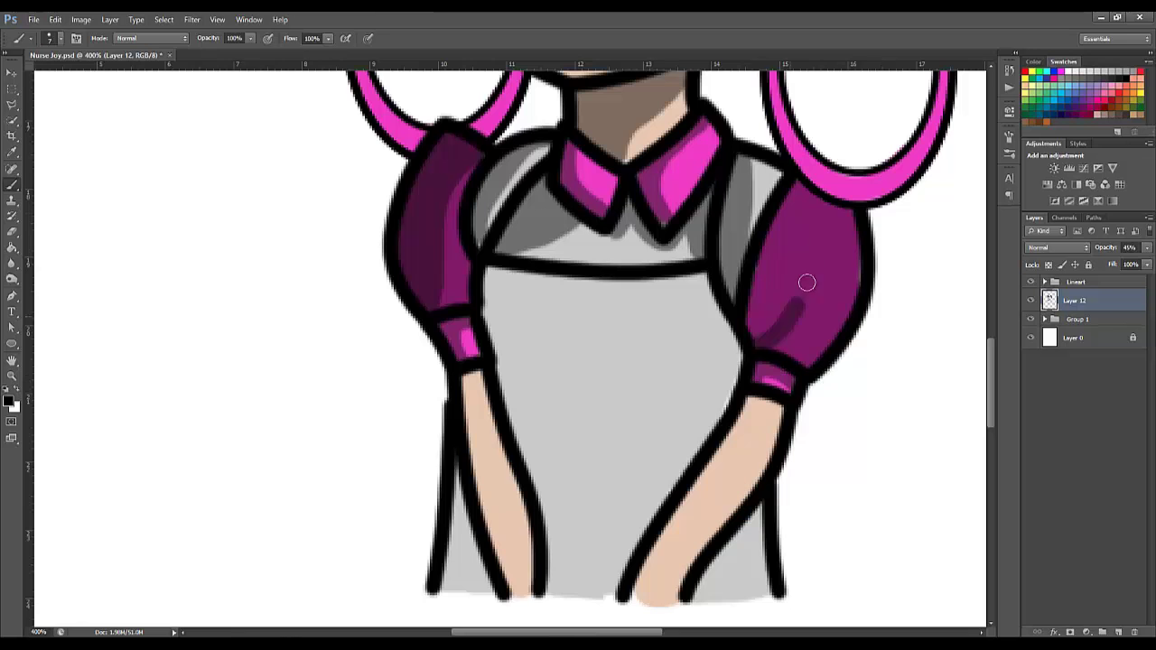
left_click_drag(840, 195, 763, 329)
left_click_drag(799, 262, 758, 334)
scroll(632, 362, "down", 1)
mouse_move(470, 289)
left_mouse_down()
mouse_move(508, 464)
mouse_move(479, 411)
left_mouse_up()
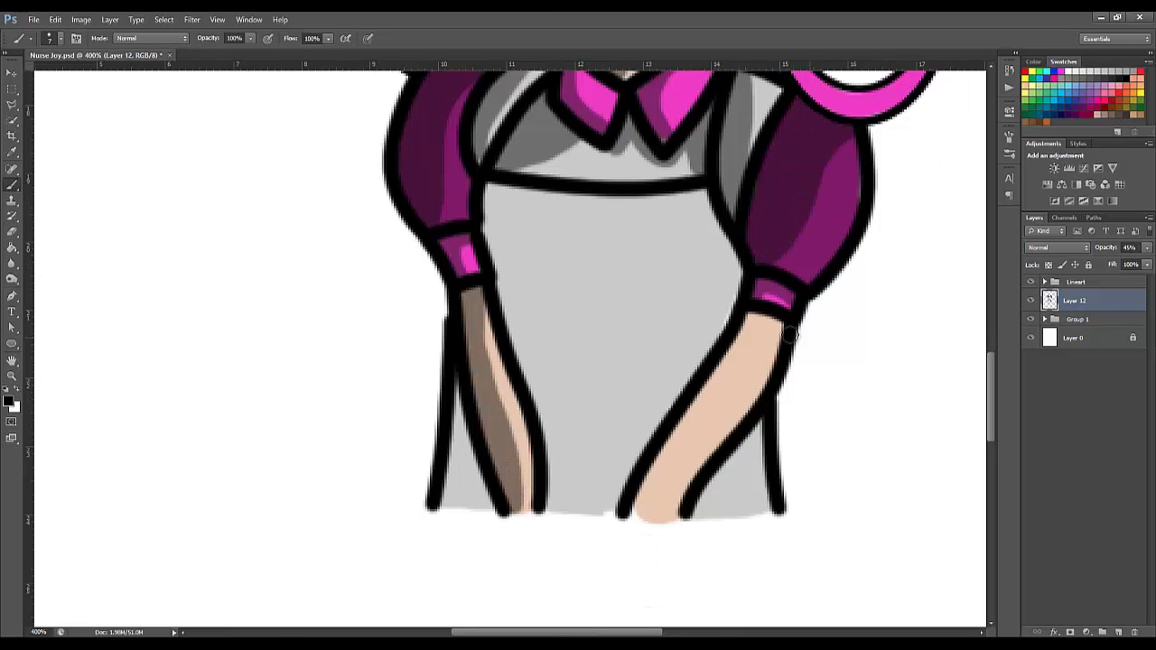
Shade the right forearm brown and the apron dark grey, leaving a light diagonal band
left_click_drag(791, 334, 637, 514)
left_click_drag(772, 316, 705, 424)
left_click_drag(457, 359, 479, 506)
left_click_drag(692, 514, 763, 420)
mouse_move(707, 201)
left_mouse_down()
mouse_move(555, 433)
mouse_move(547, 400)
left_mouse_up()
left_click_drag(533, 442, 492, 194)
mouse_move(704, 194)
left_mouse_down()
mouse_move(536, 305)
mouse_move(560, 217)
left_mouse_up()
mouse_move(727, 217)
left_mouse_down()
mouse_move(718, 339)
mouse_move(615, 524)
left_mouse_up()
left_click_drag(704, 334, 666, 406)
Darken both earrings with deeper magenta
scroll(993, 305, "up", 4)
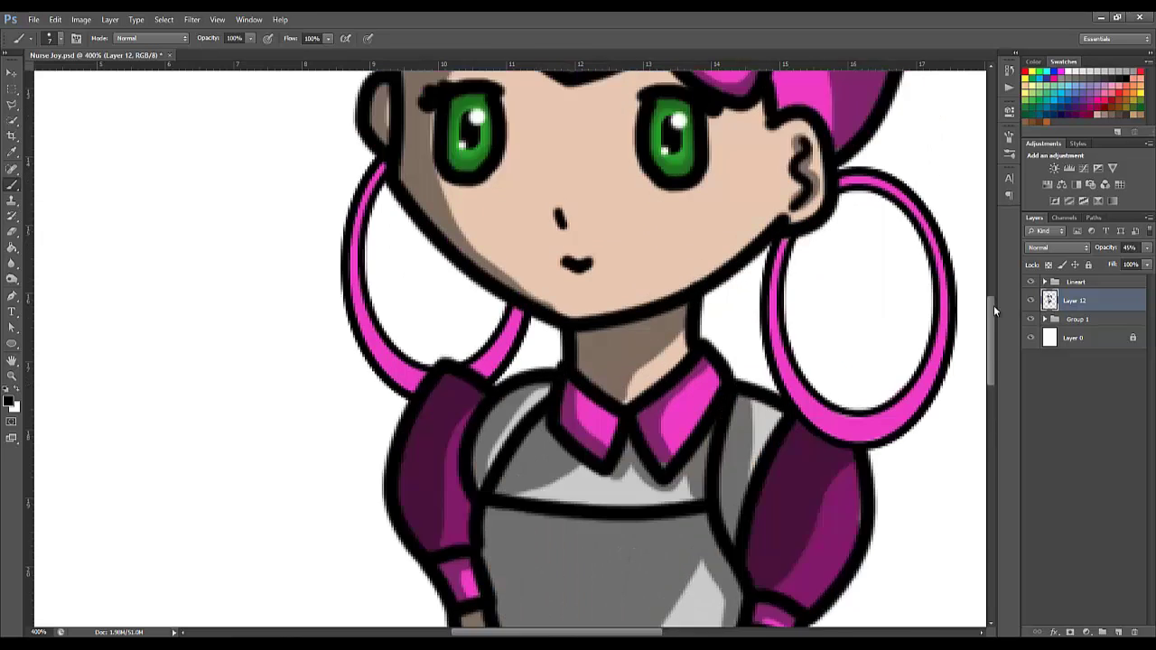
scroll(994, 305, "up", 1)
left_click_drag(485, 413, 520, 354)
mouse_move(781, 280)
left_mouse_down()
mouse_move(777, 368)
mouse_move(894, 469)
mouse_move(943, 243)
mouse_move(840, 216)
left_mouse_up()
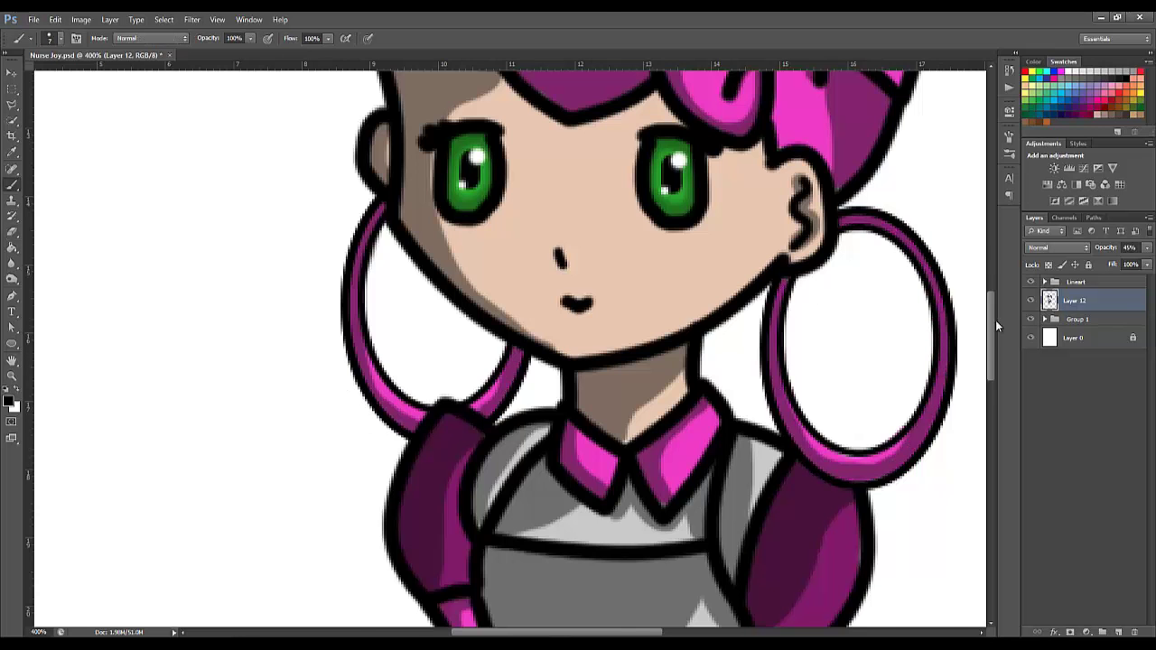
Shade the left side of the hat dark grey
scroll(995, 325, "up", 5)
mouse_move(447, 383)
left_mouse_down()
mouse_move(506, 274)
mouse_move(673, 136)
left_mouse_up()
mouse_move(367, 268)
left_mouse_down()
mouse_move(451, 357)
mouse_move(388, 348)
left_mouse_up()
mouse_move(493, 309)
left_mouse_down()
mouse_move(650, 328)
mouse_move(835, 429)
left_mouse_up()
mouse_move(522, 355)
left_mouse_down()
mouse_move(686, 361)
mouse_move(831, 407)
mouse_move(824, 420)
left_mouse_up()
scroll(451, 398, "down", 5)
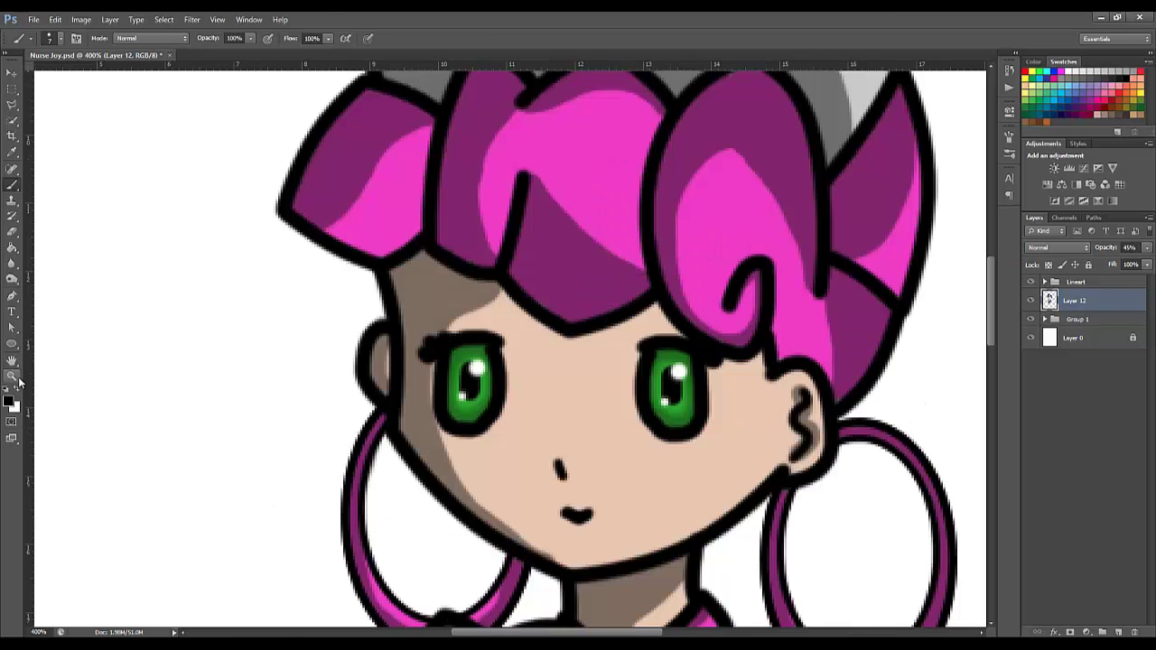
Fit the canvas in view and enlarge the whole character with Free Transform
key("ctrl+0")
key("ctrl+alt+a")
key("ctrl+t")
left_click_drag(596, 470, 622, 561)
key("Return")
Choose light pink as the foreground colour and add Layer 13 for highlights
left_click(12, 401)
left_click(439, 461)
key("ctrl+shift+alt+n")
Zoom to 200% and add light pink highlights on the hair and its curl
key("ctrl+plus")
key("ctrl+plus")
key("b")
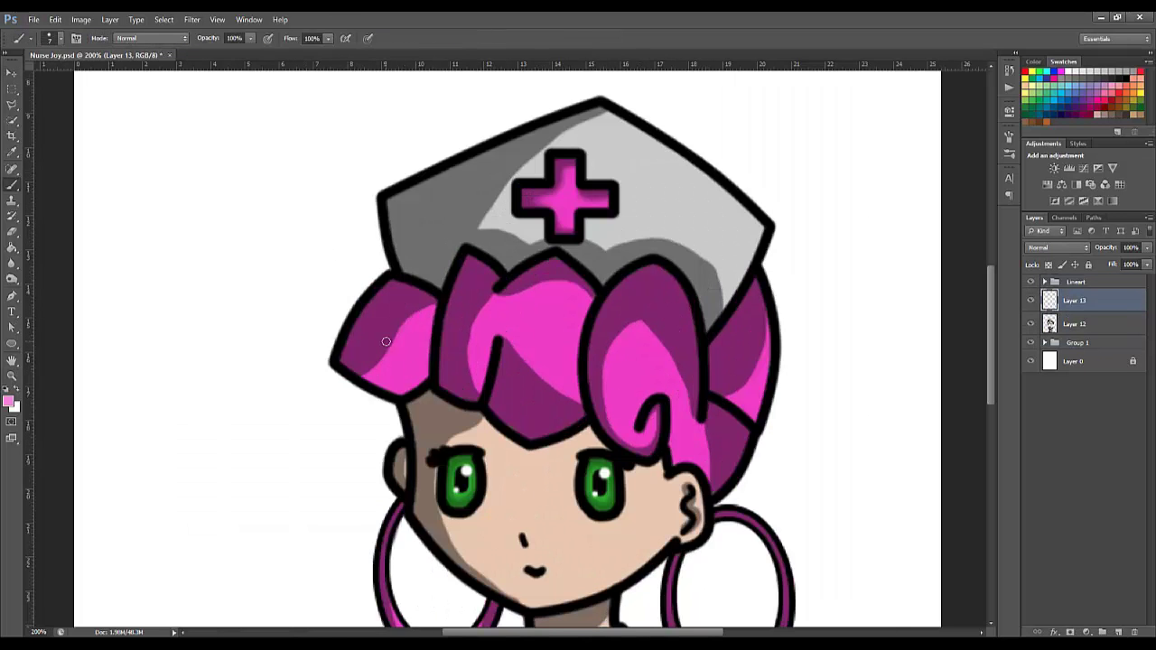
left_click_drag(573, 363, 582, 409)
left_click_drag(658, 405, 647, 422)
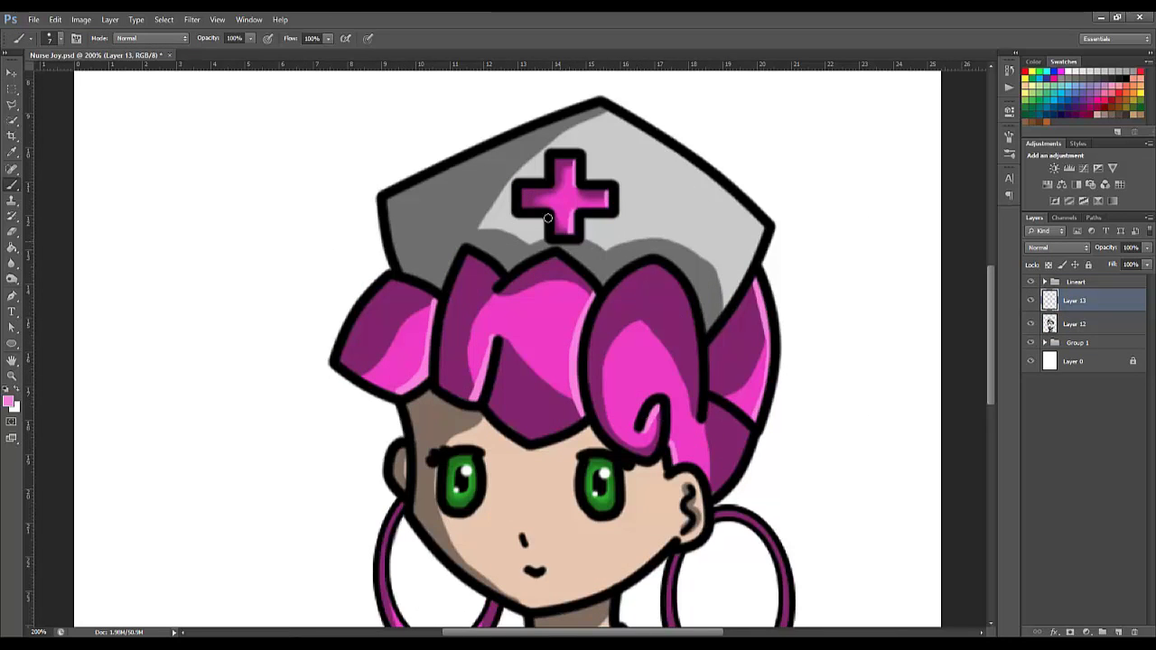
scroll(506, 343, "down", 1)
scroll(451, 416, "down", 4)
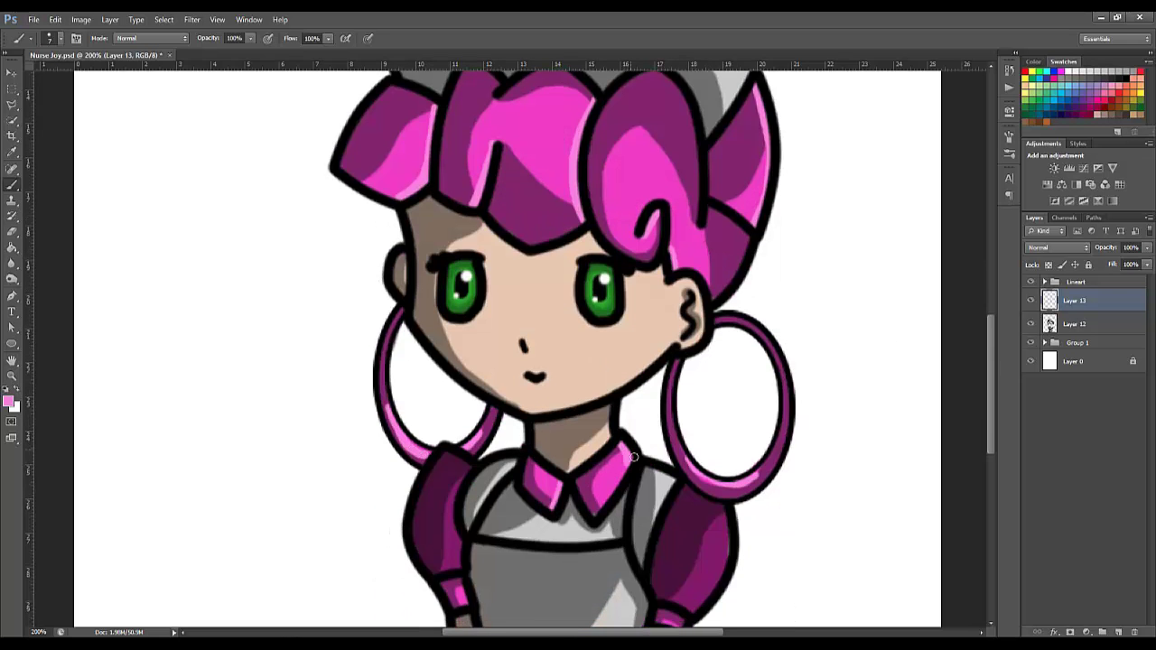
scroll(542, 487, "down", 3)
Switch to white and brush thin highlights along the apron straps
left_click(8, 402)
left_click(439, 459)
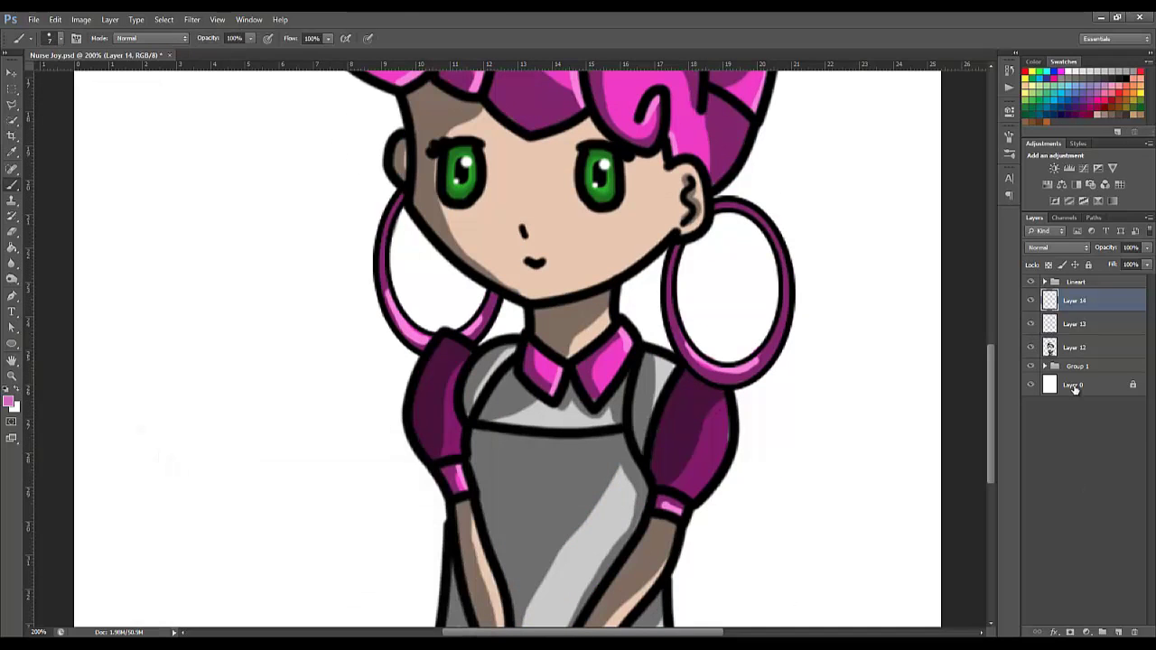
scroll(687, 438, "up", 8)
left_click(8, 402)
left_click(439, 458)
scroll(736, 283, "down", 10)
left_click_drag(515, 268, 468, 341)
left_click_drag(677, 280, 640, 376)
scroll(893, 369, "up", 4)
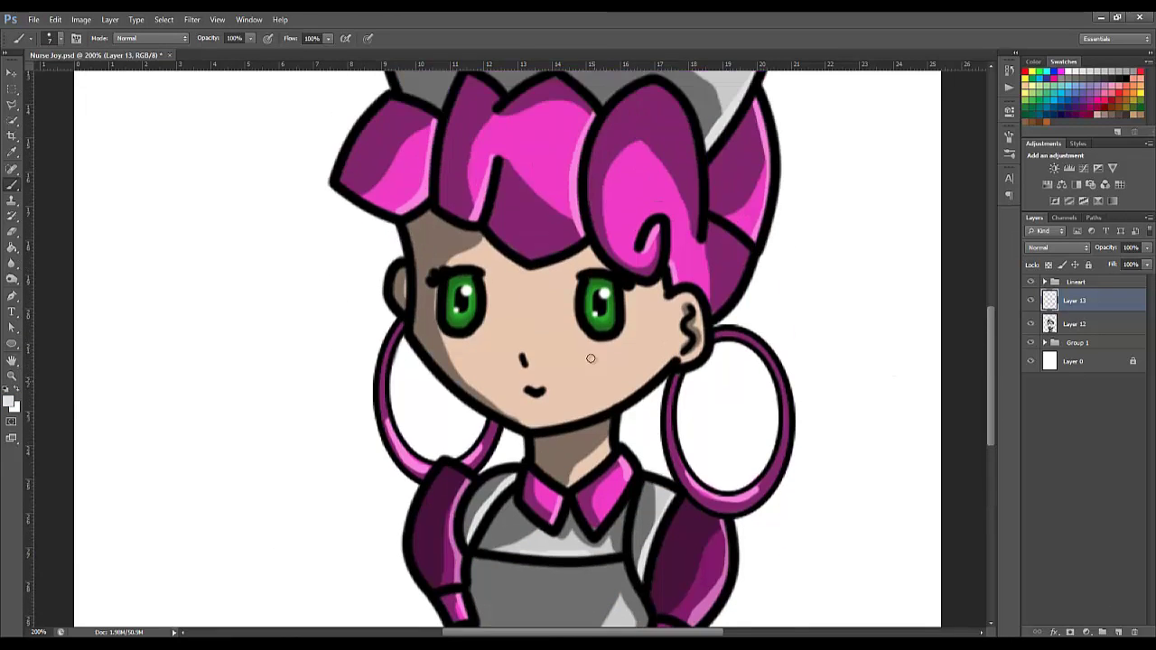
Fit the whole canvas in view and set up the Gradient tool's colours
key("ctrl+0")
key("g")
left_click(126, 38)
Drag a yellow radial gradient across the background layer, then reset colours to black and white
left_click(557, 375)
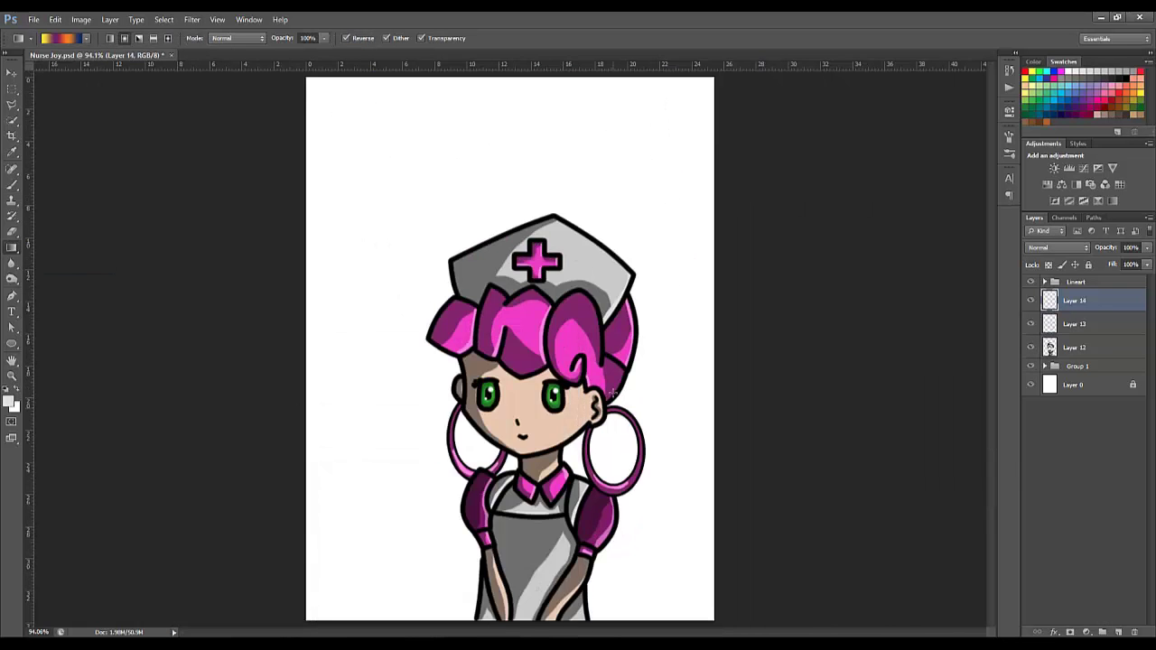
left_click_drag(623, 393, 777, 343)
left_click(7, 388)
Sign the drawing in black near her hand on a new top layer
key("b")
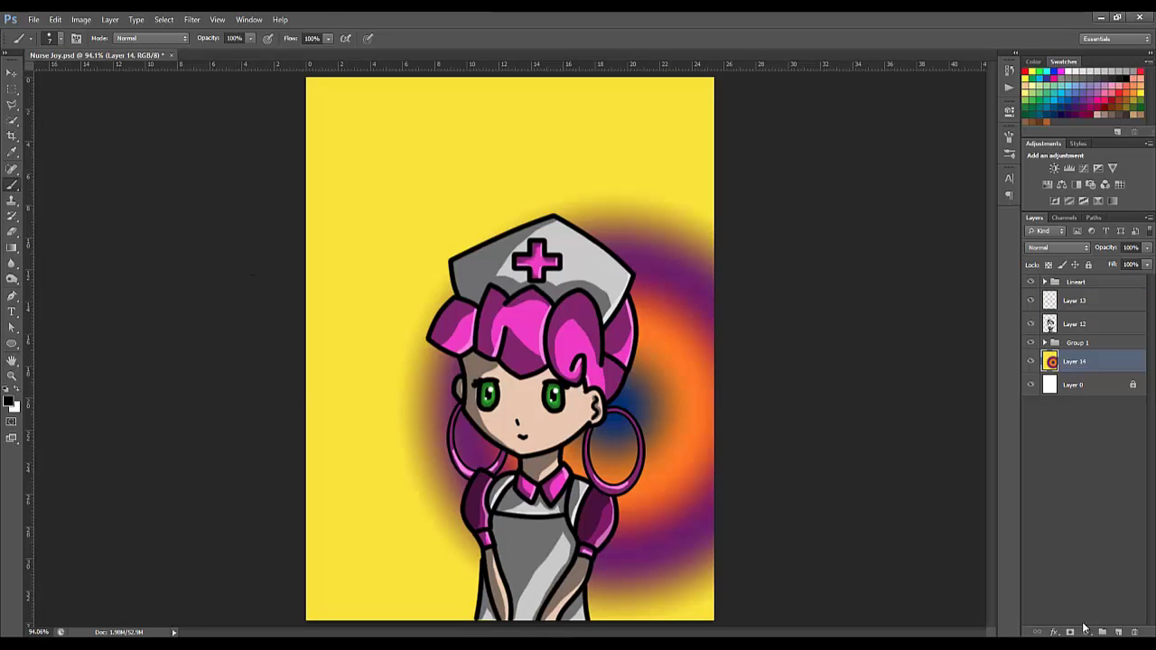
key("ctrl+shift+alt+n")
left_click_drag(594, 578, 639, 590)
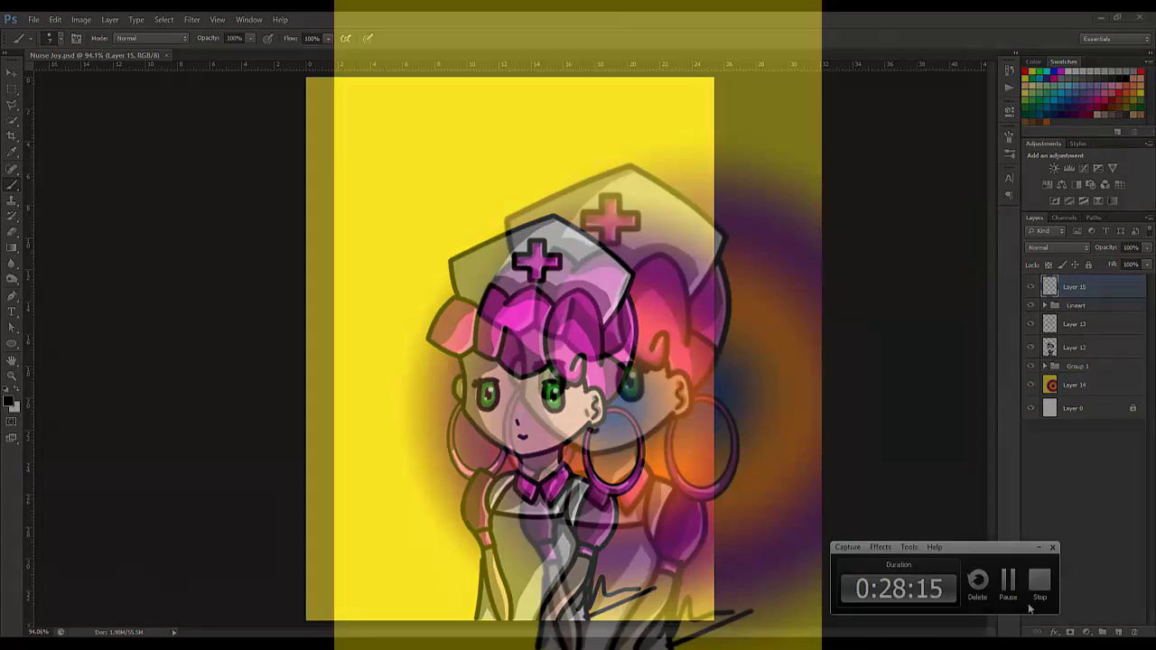